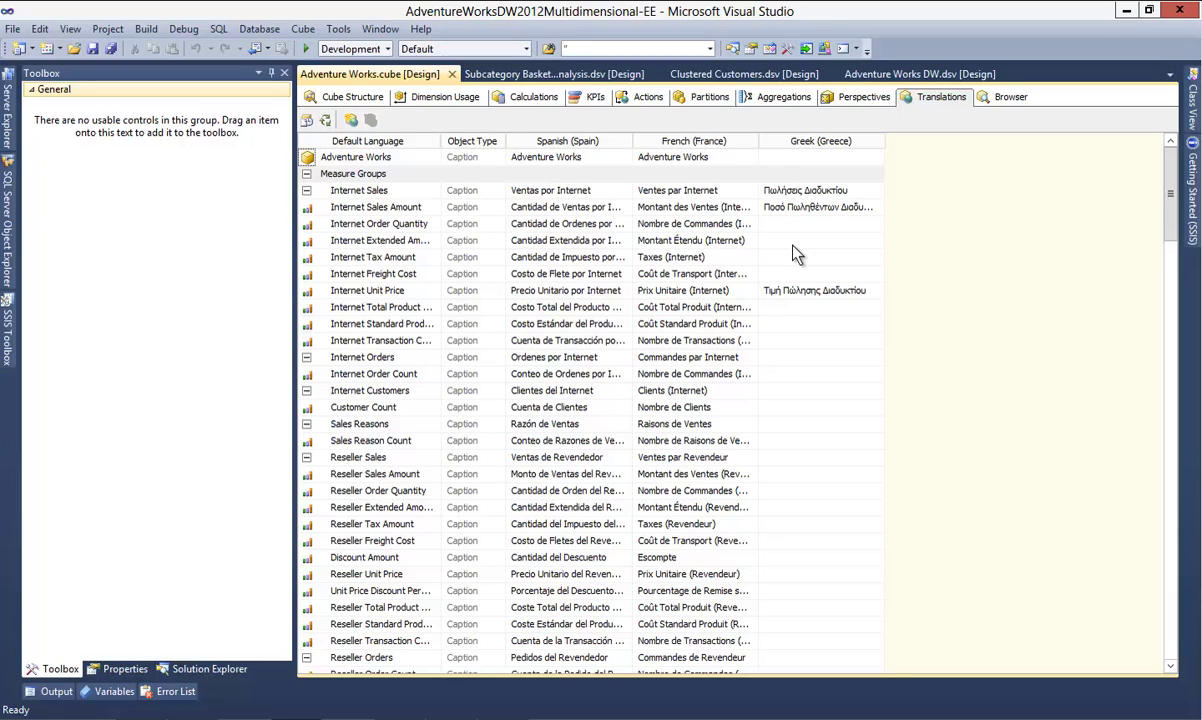
- Inspect the Adventure Works Greek (Greece) caption, then cancel the New Translation language picker
left_click(765, 155)
left_click(354, 122)
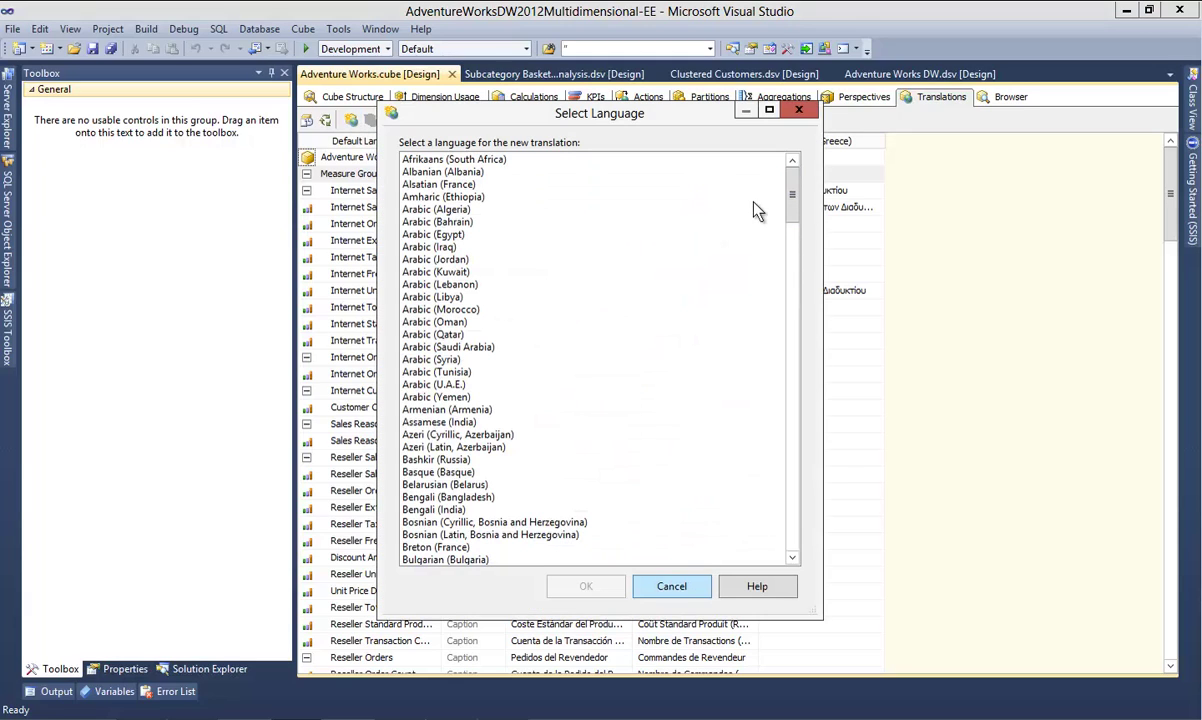
left_click(799, 110)
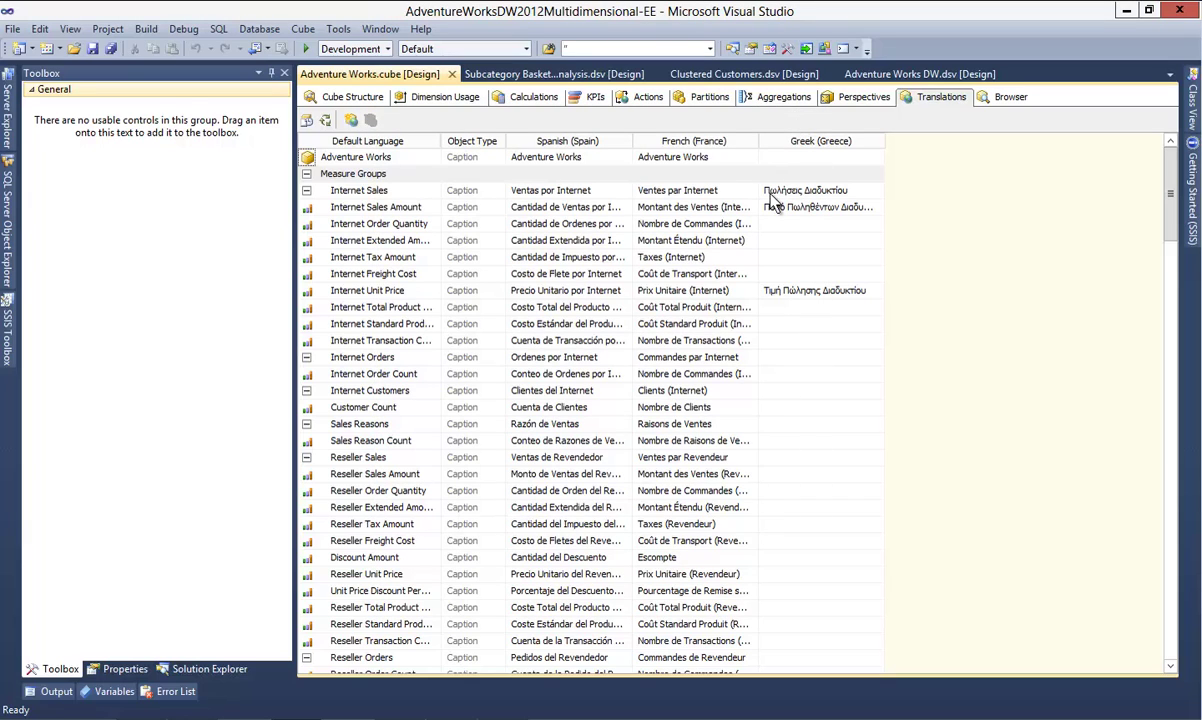
- Set the cube browser's language to Greek (Greece)
left_click(1005, 100)
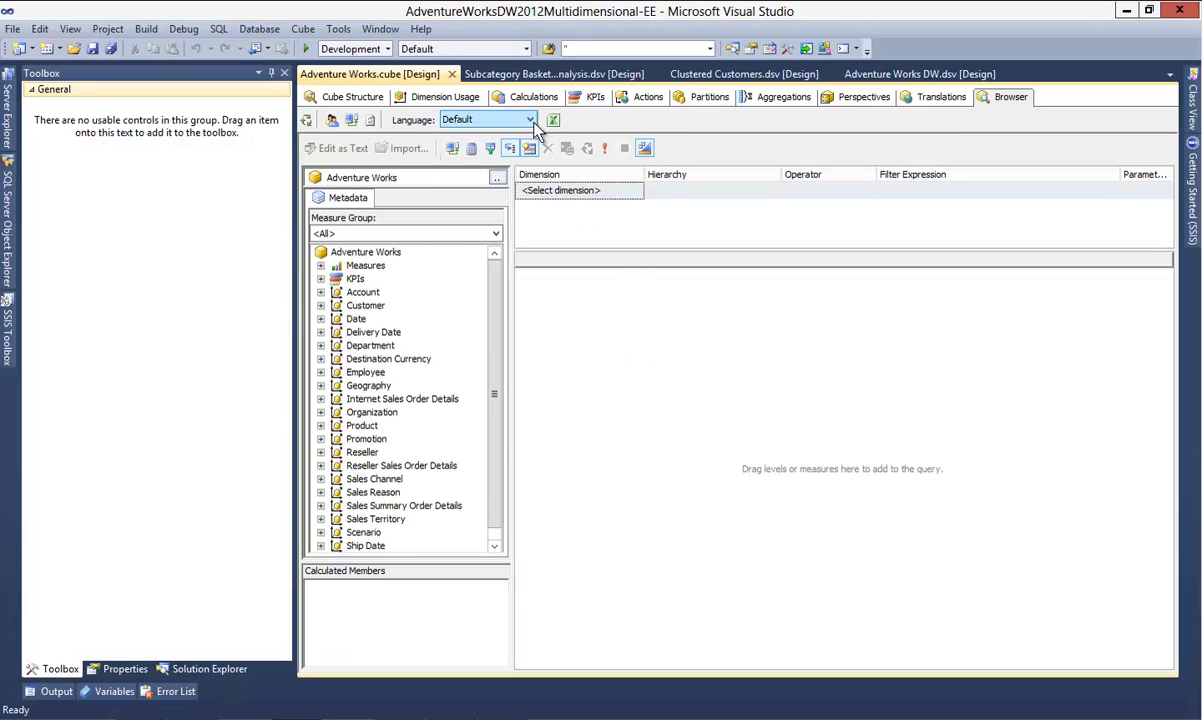
left_click(530, 121)
scroll(486, 321, "down", 1)
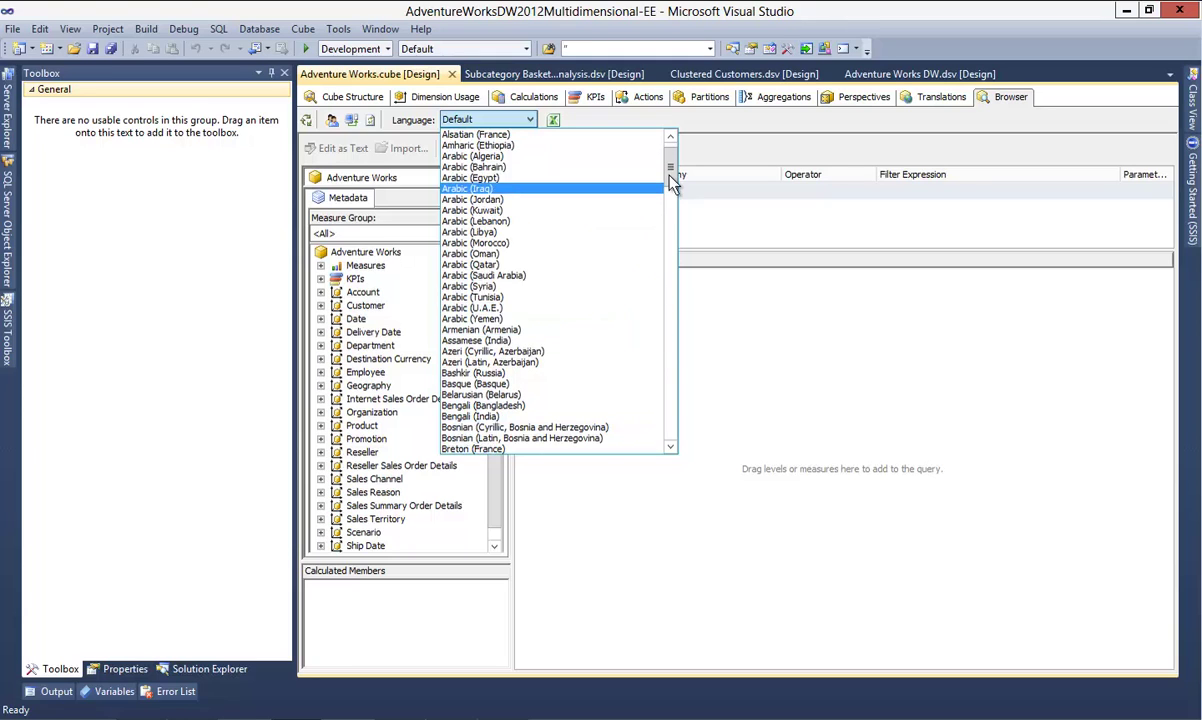
scroll(672, 218, "down", 5)
scroll(676, 240, "down", 14)
scroll(677, 252, "down", 3)
scroll(677, 258, "down", 3)
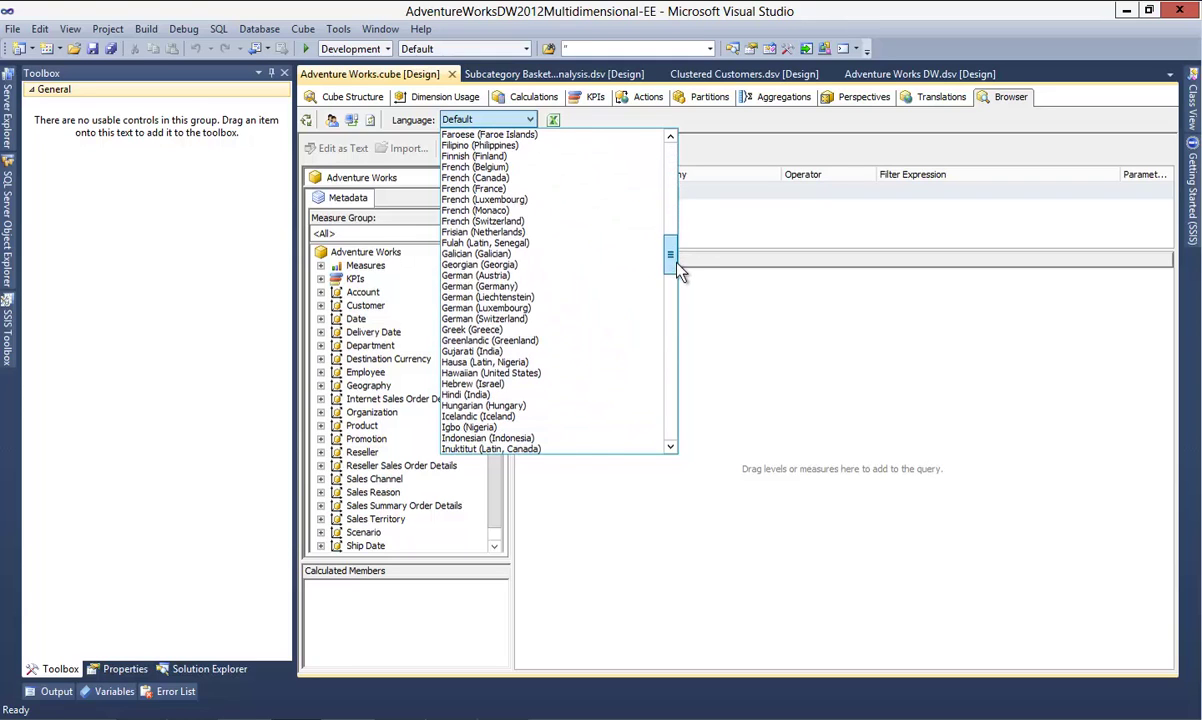
left_click(485, 330)
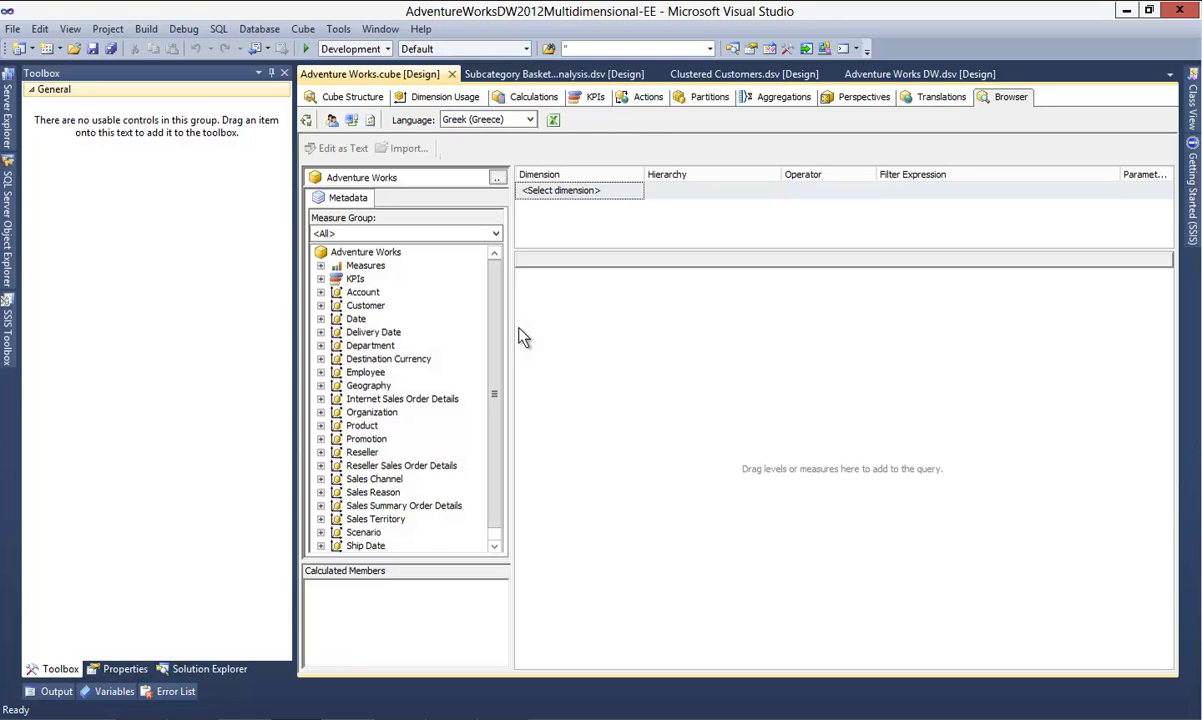
- Add Ποσό Πωληθέντων Διαδικτύου to the query (29358677,2207), then switch to the blank Excel workbook
left_click(321, 265)
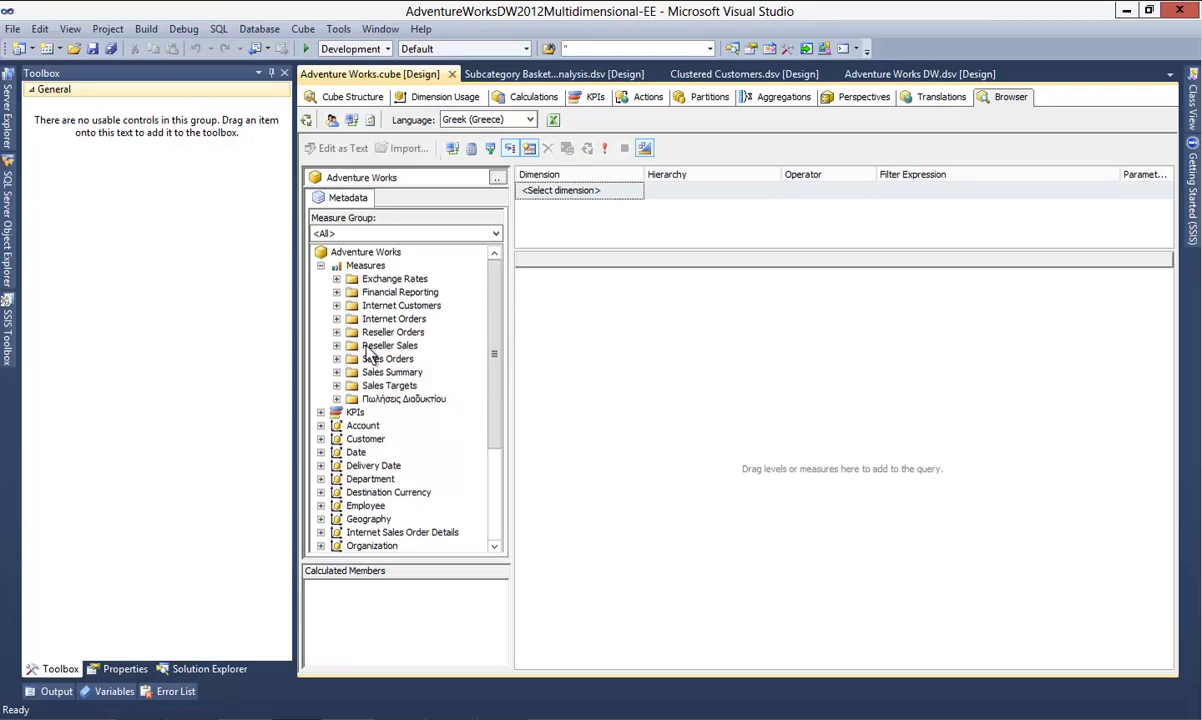
left_click(336, 399)
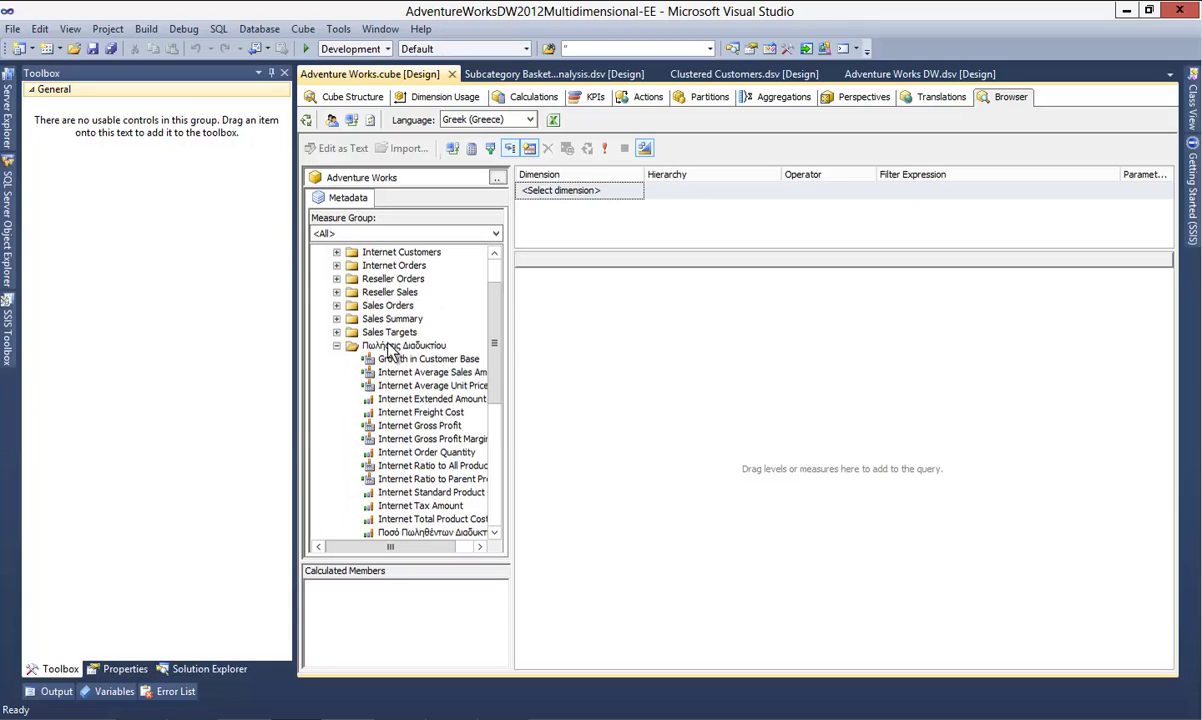
left_click_drag(497, 362, 503, 405)
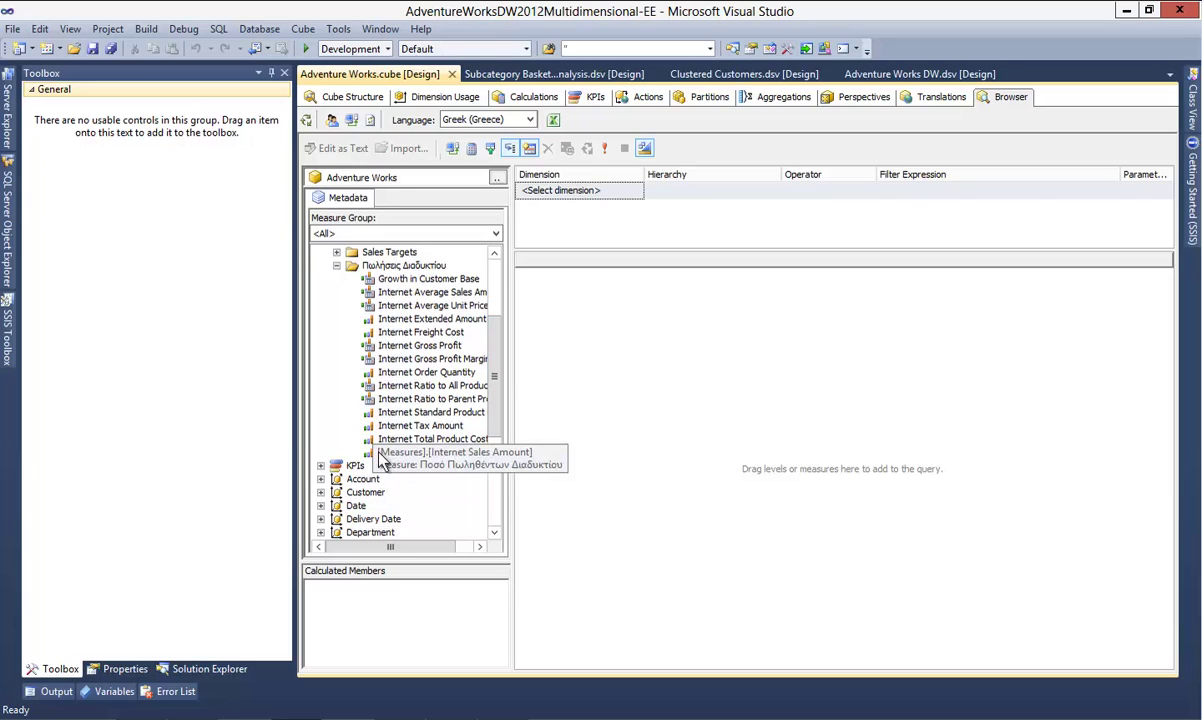
left_click_drag(405, 458, 621, 438)
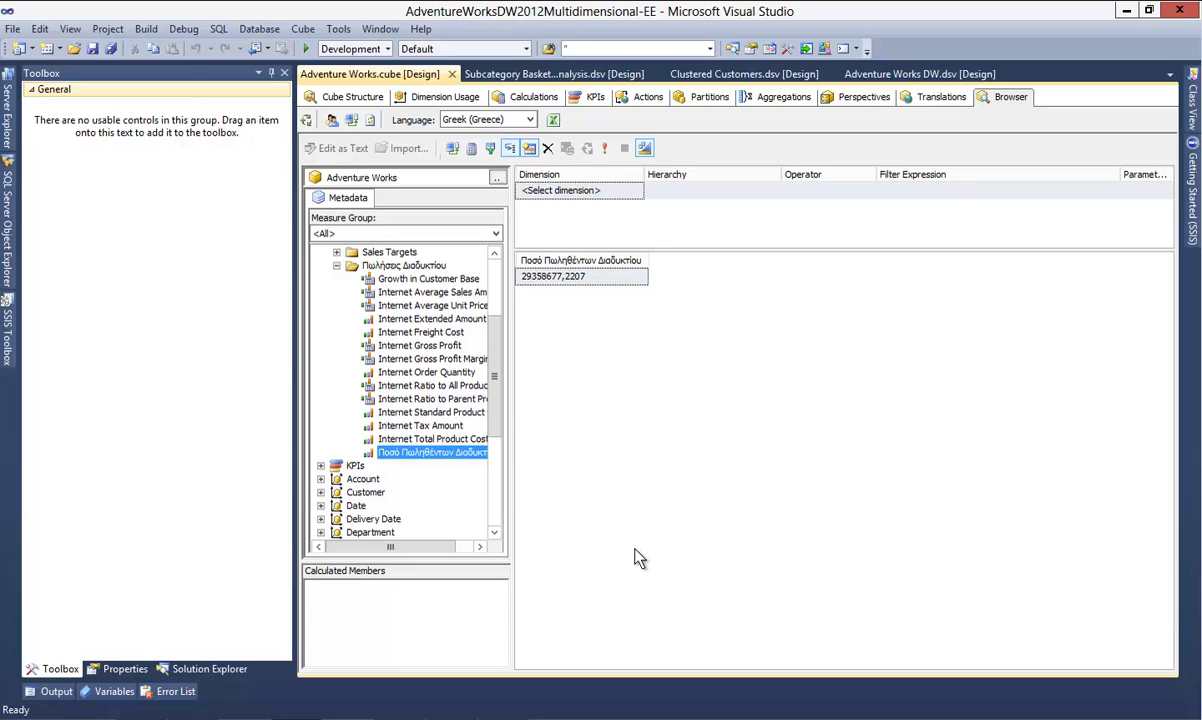
left_click(464, 712)
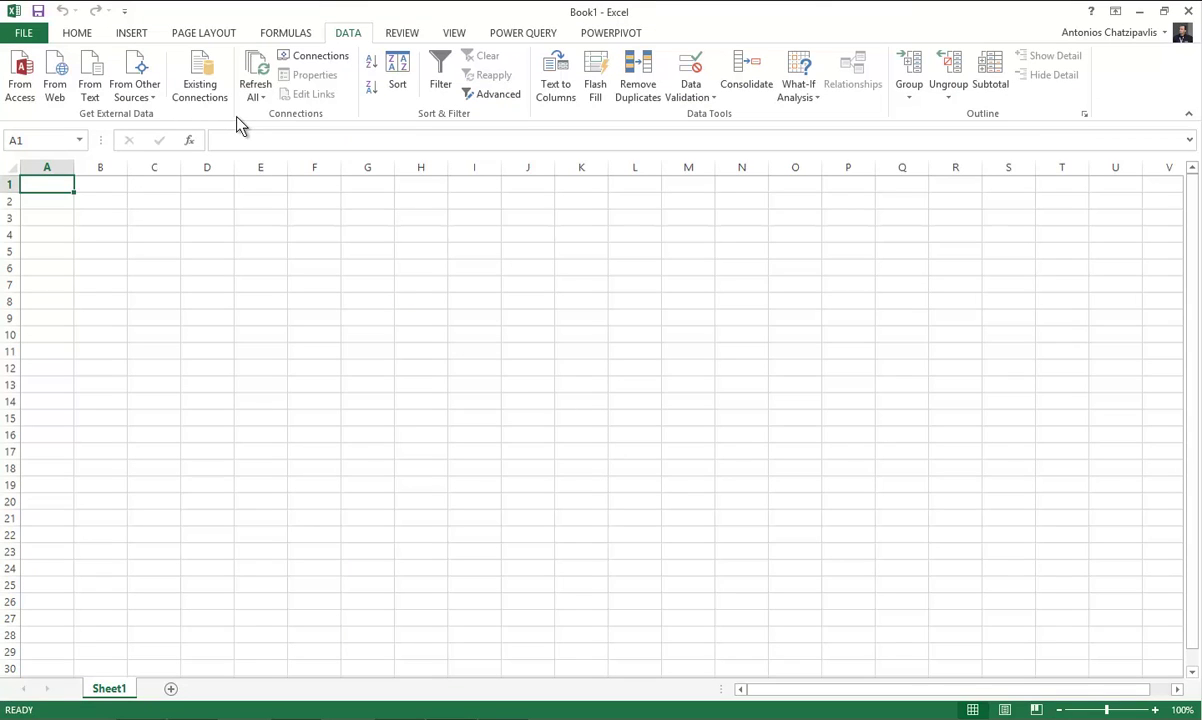
- Connect to Analysis Services server simba's Adventure Works cube, replacing the existing .odc file
left_click(152, 100)
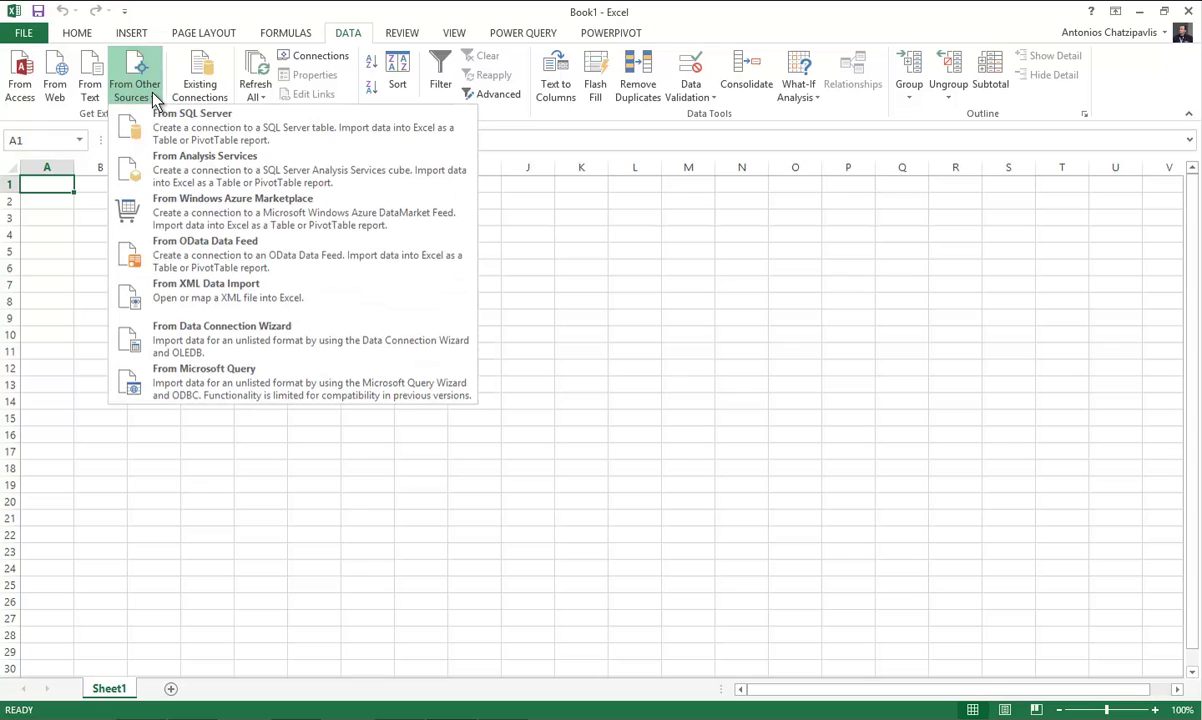
left_click(175, 179)
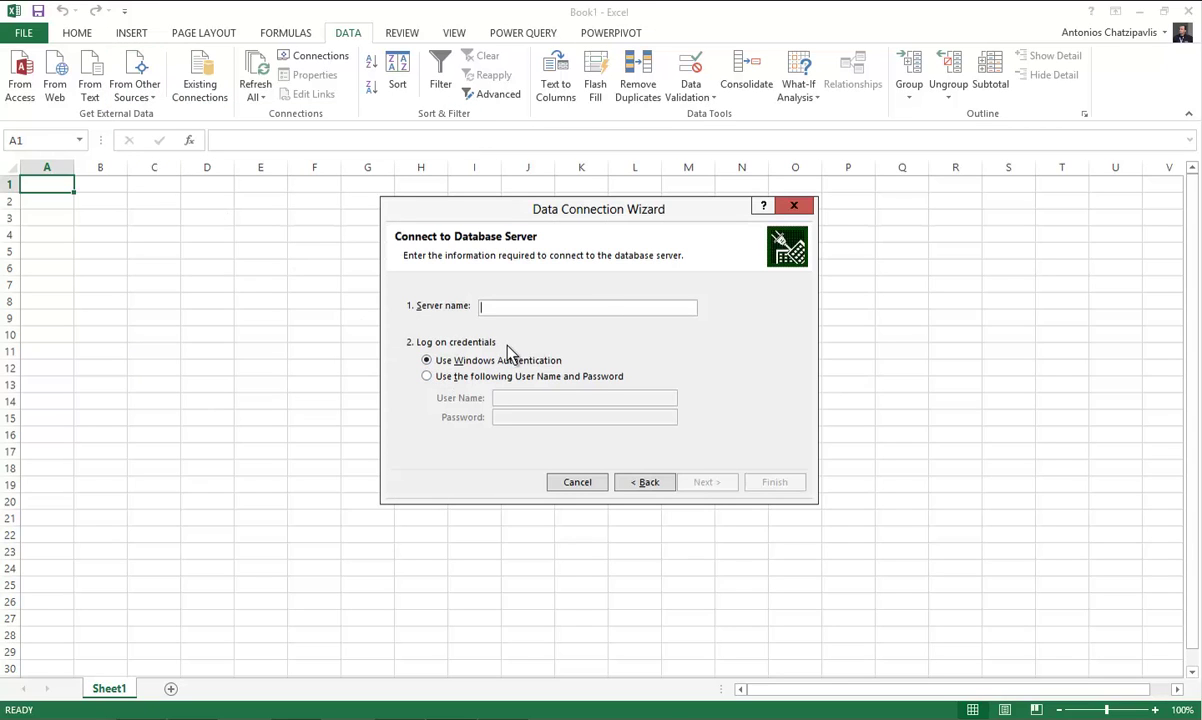
type("sim")
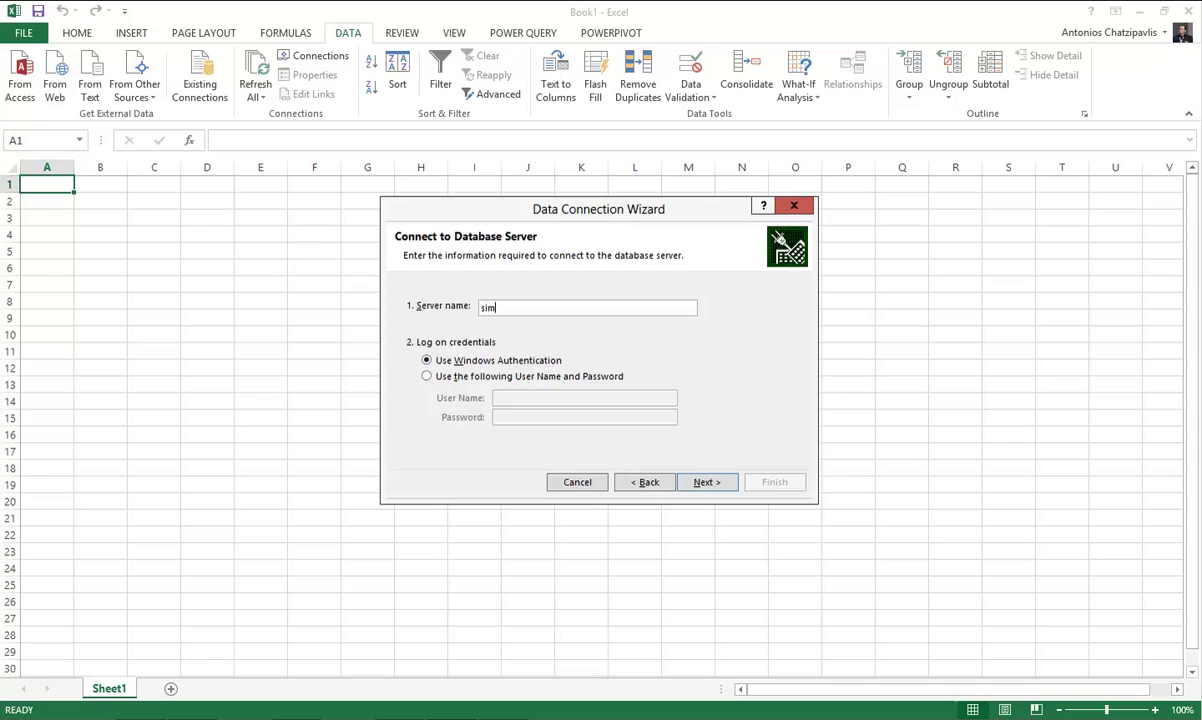
type("ba")
left_click(700, 482)
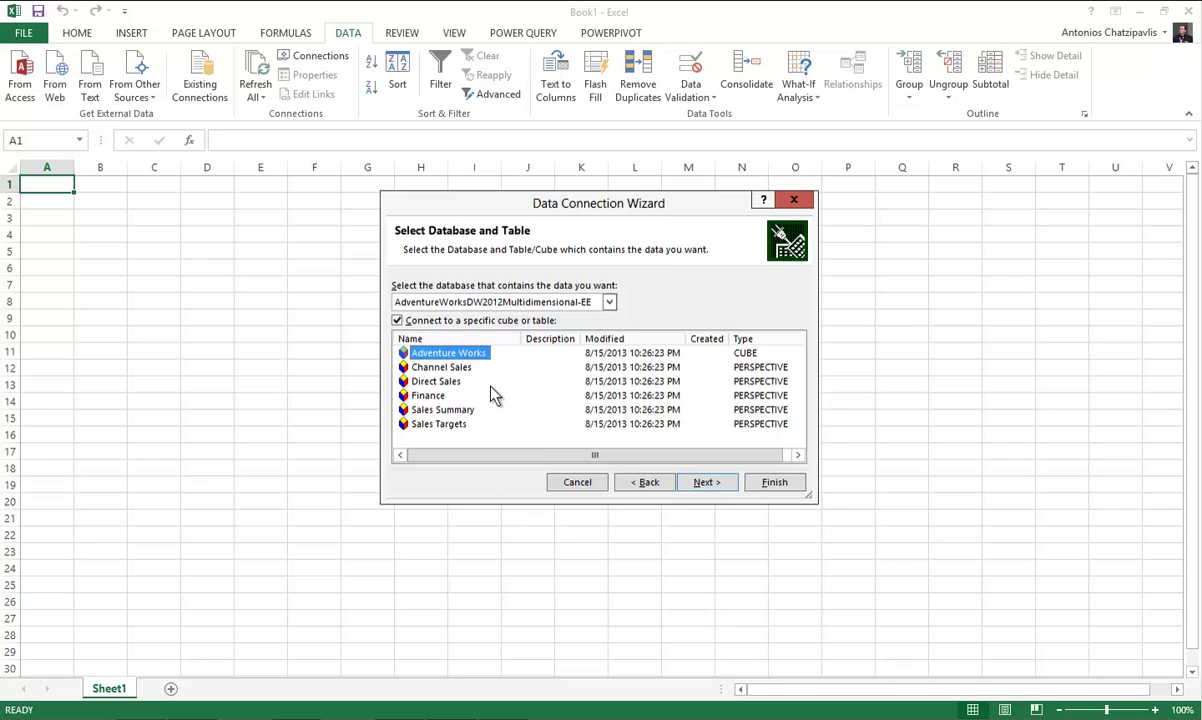
left_click(703, 483)
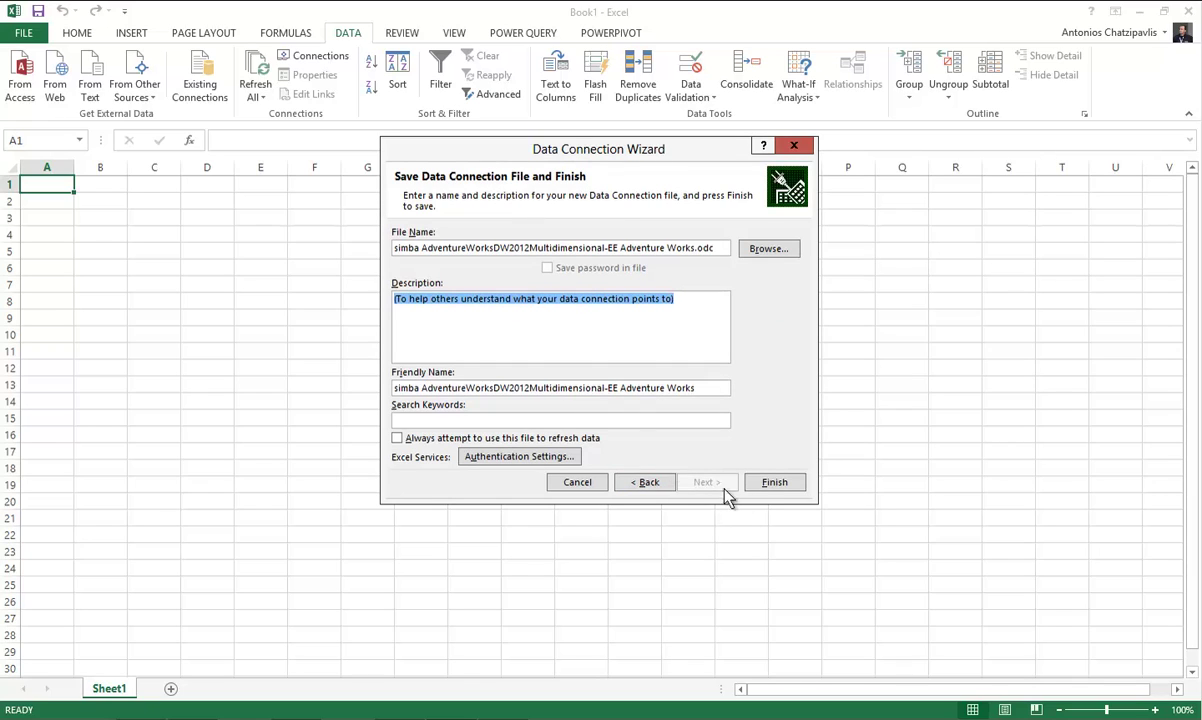
left_click(771, 483)
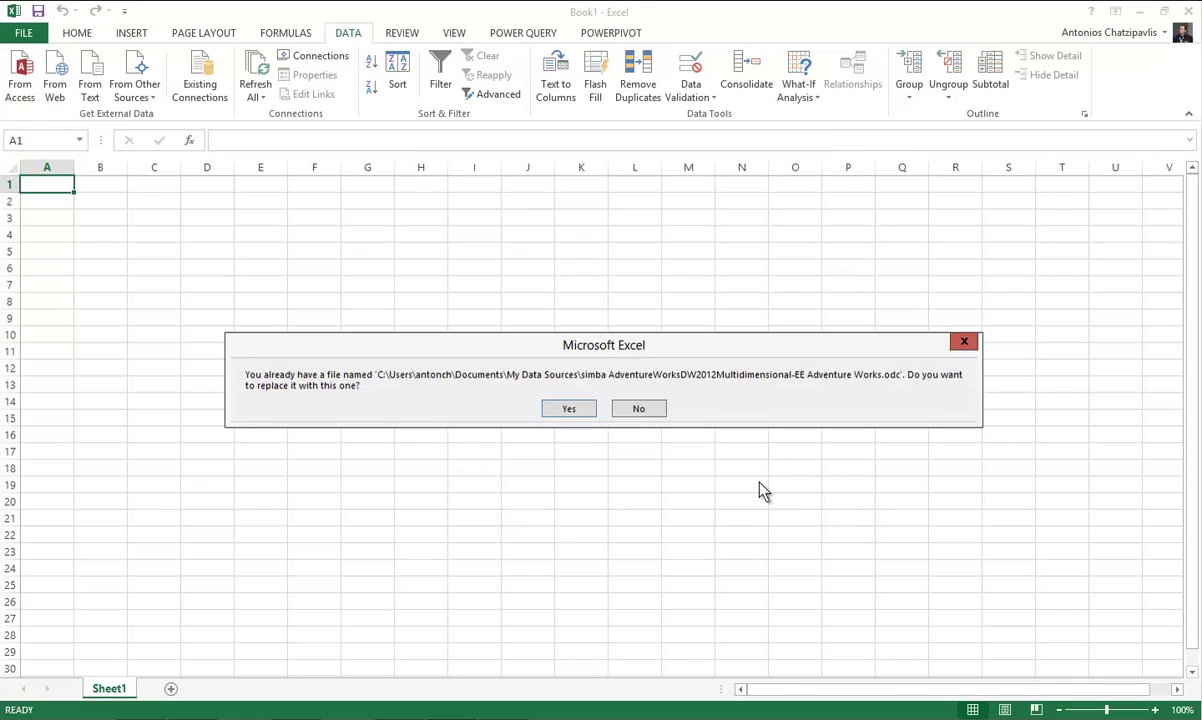
left_click(572, 412)
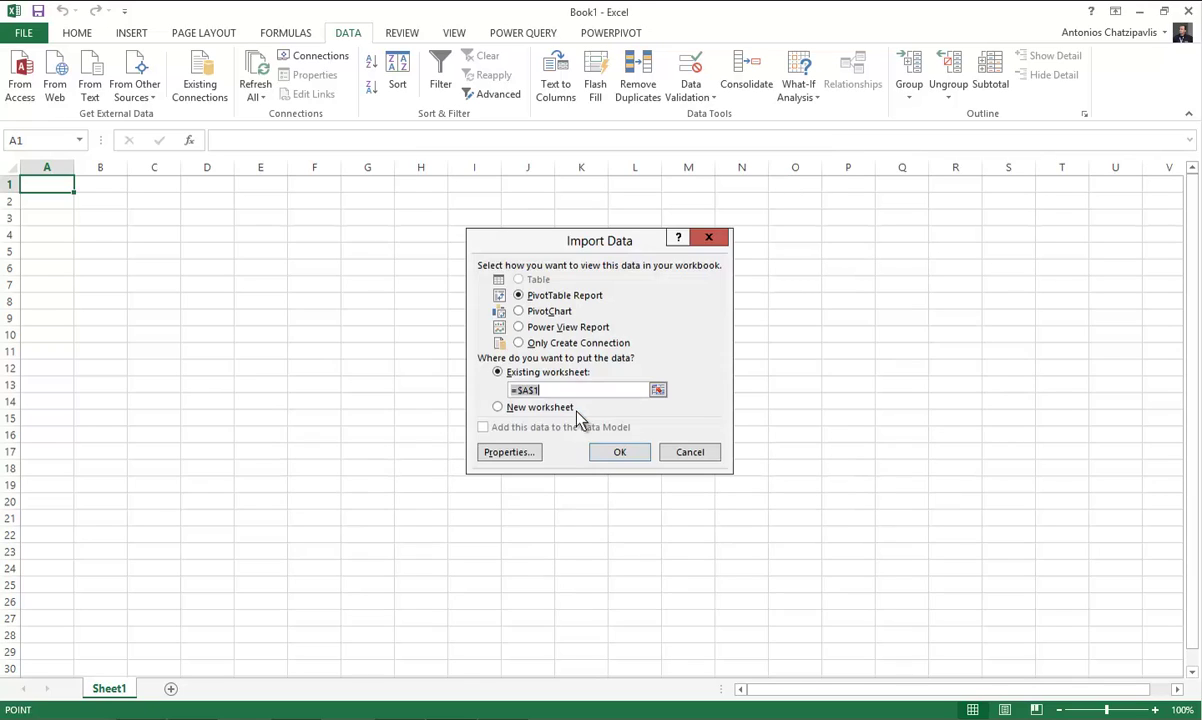
- Create the PivotTable at $A$1, check its English field names, then close Book1 without saving
left_click(616, 458)
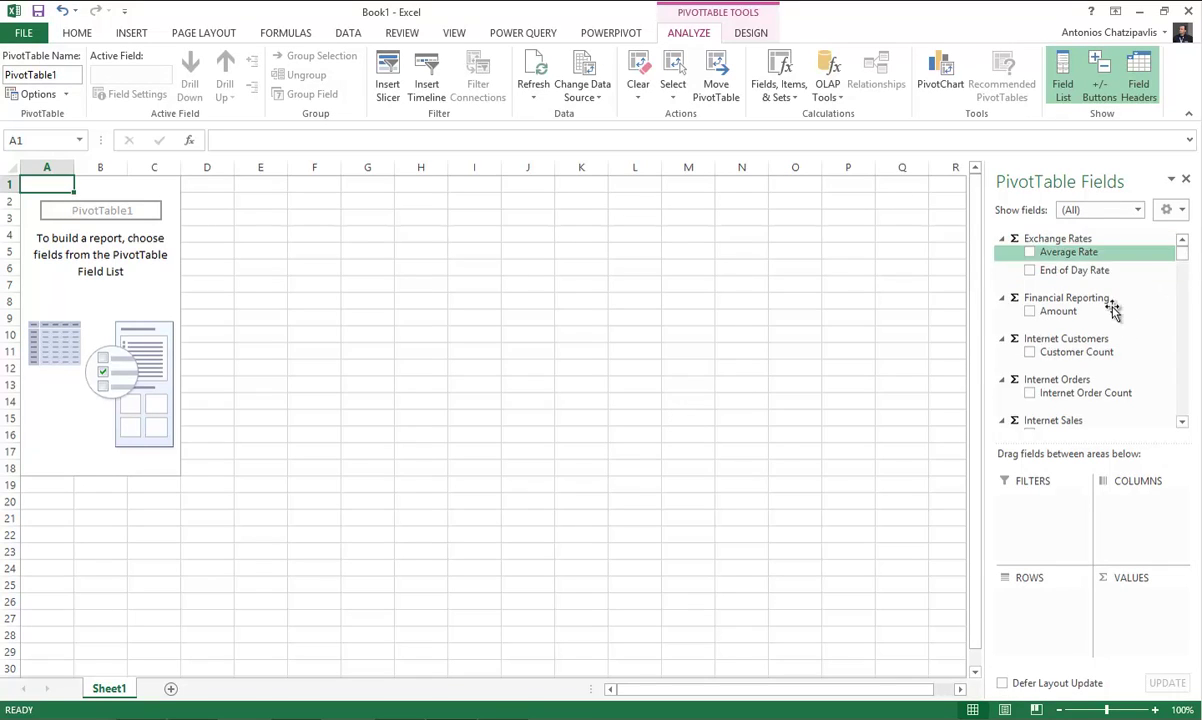
scroll(1187, 275, "down", 3)
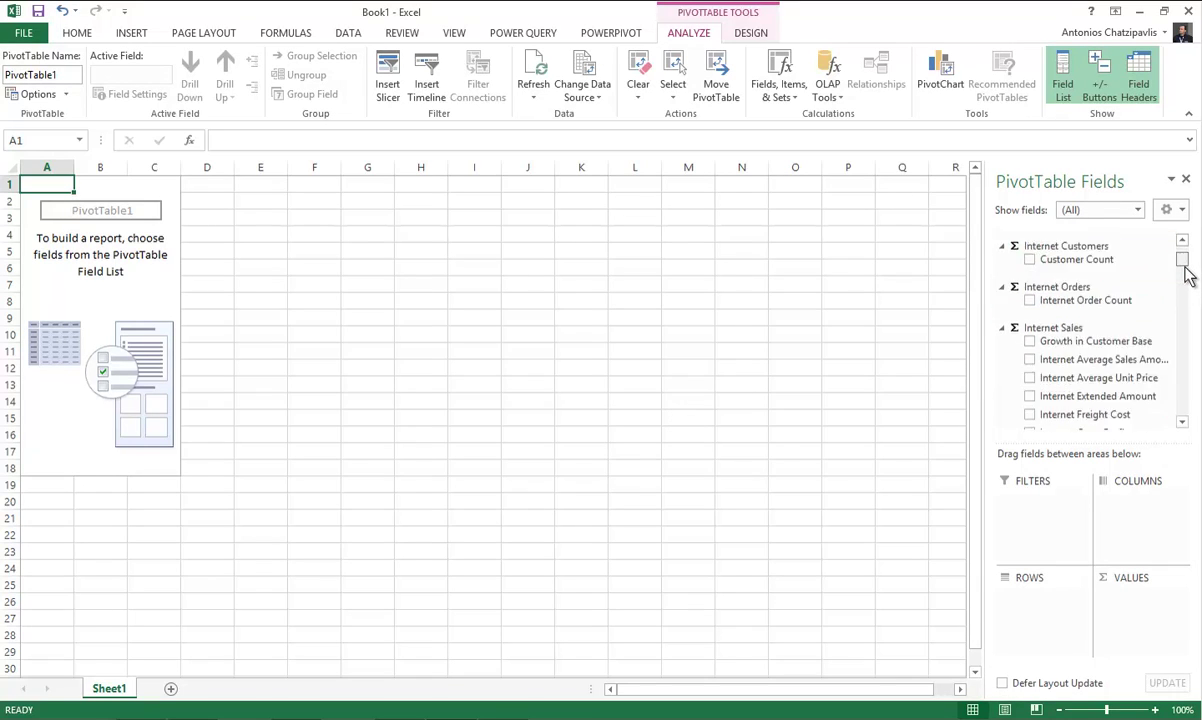
scroll(1189, 270, "down", 3)
scroll(1189, 269, "up", 3)
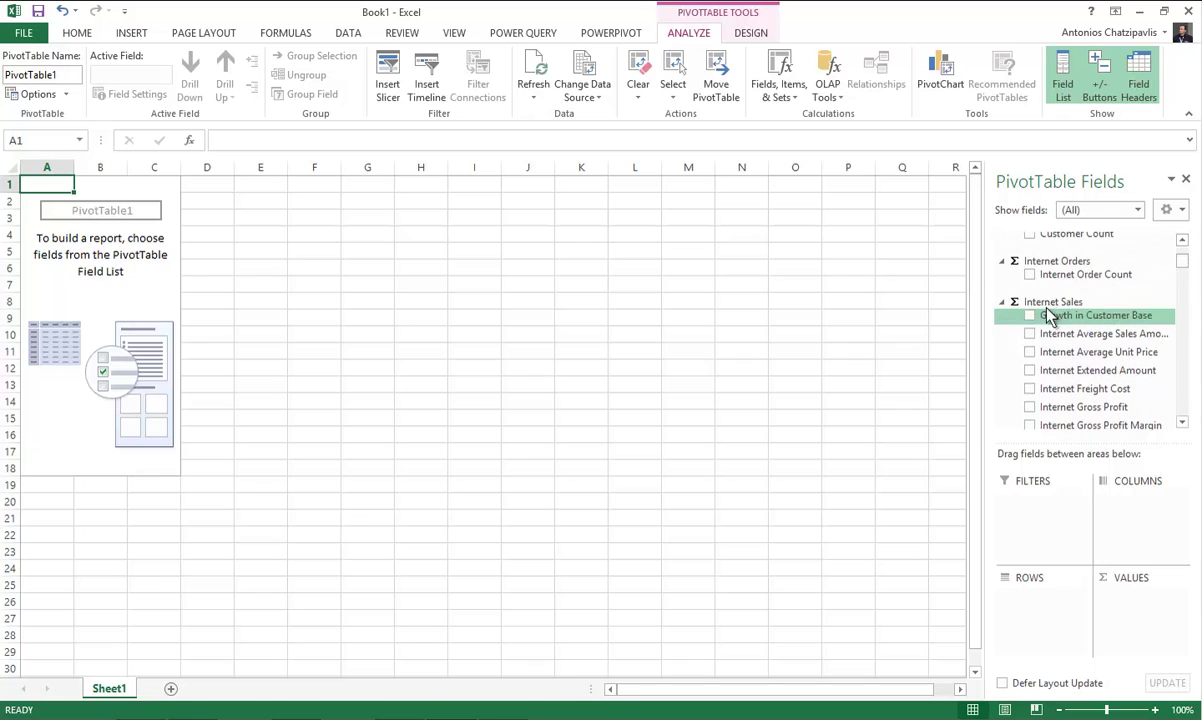
left_click_drag(1183, 268, 1188, 276)
scroll(1184, 283, "down", 2)
scroll(1186, 280, "up", 2)
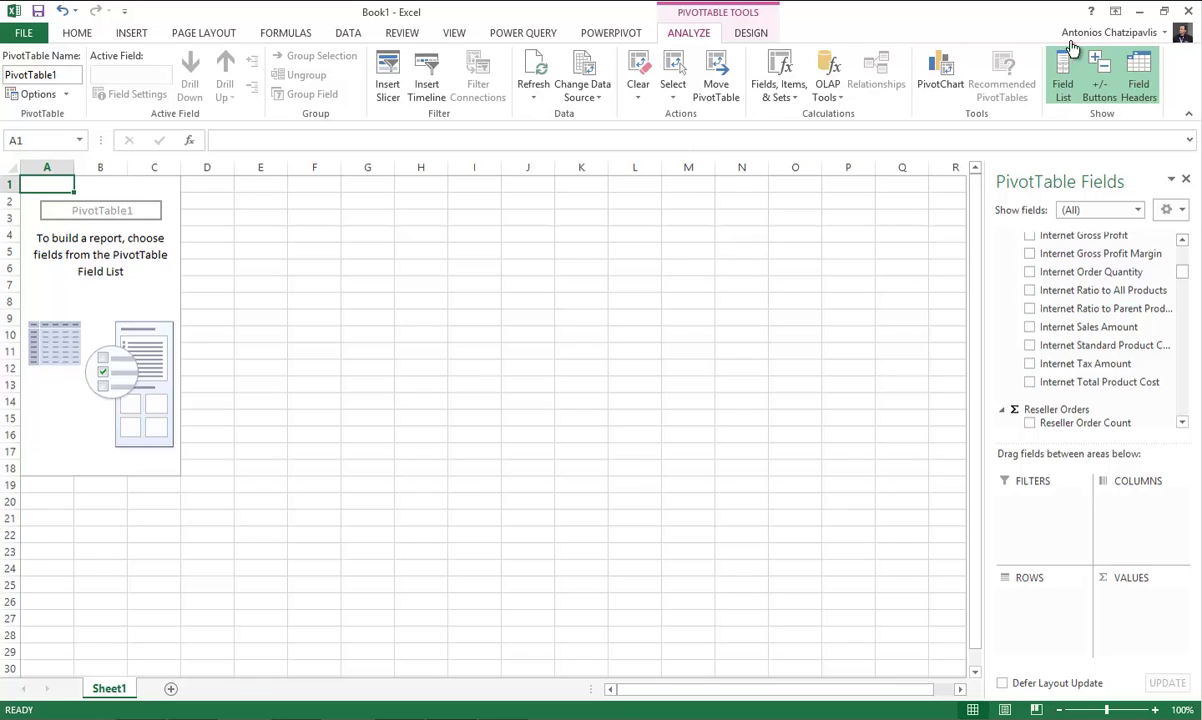
left_click(1188, 12)
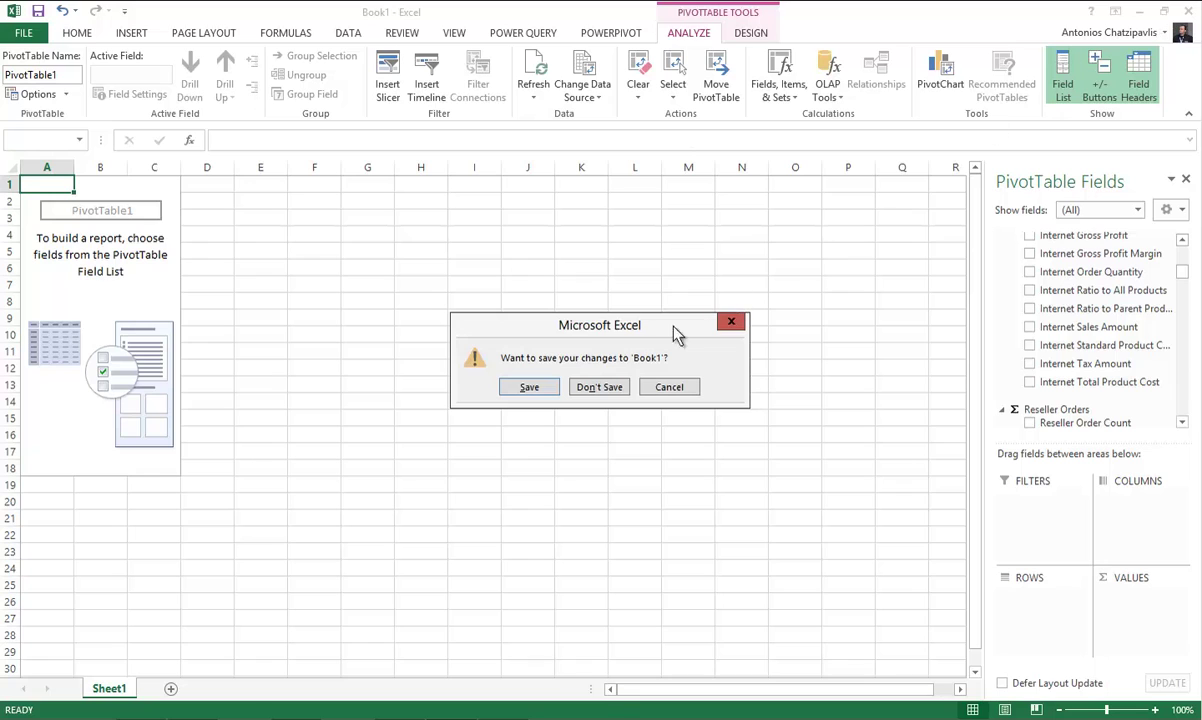
left_click(605, 386)
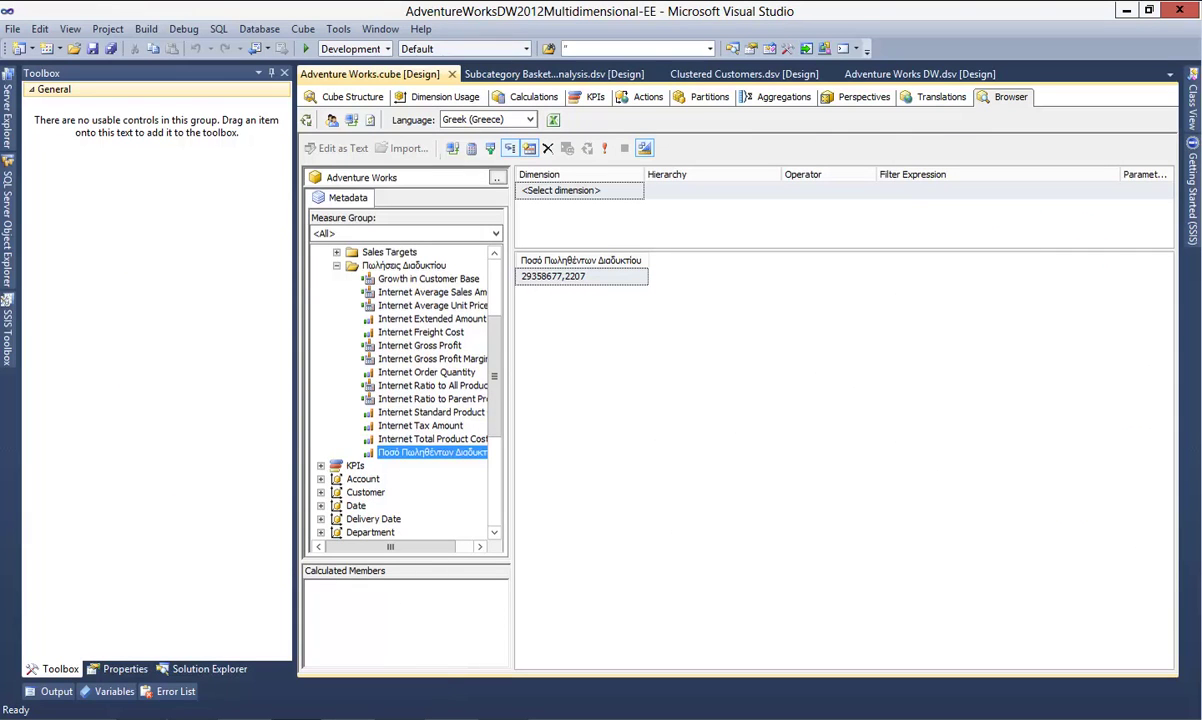
- Bring the My Data Sources File Explorer window to the front
mouse_move(188, 716)
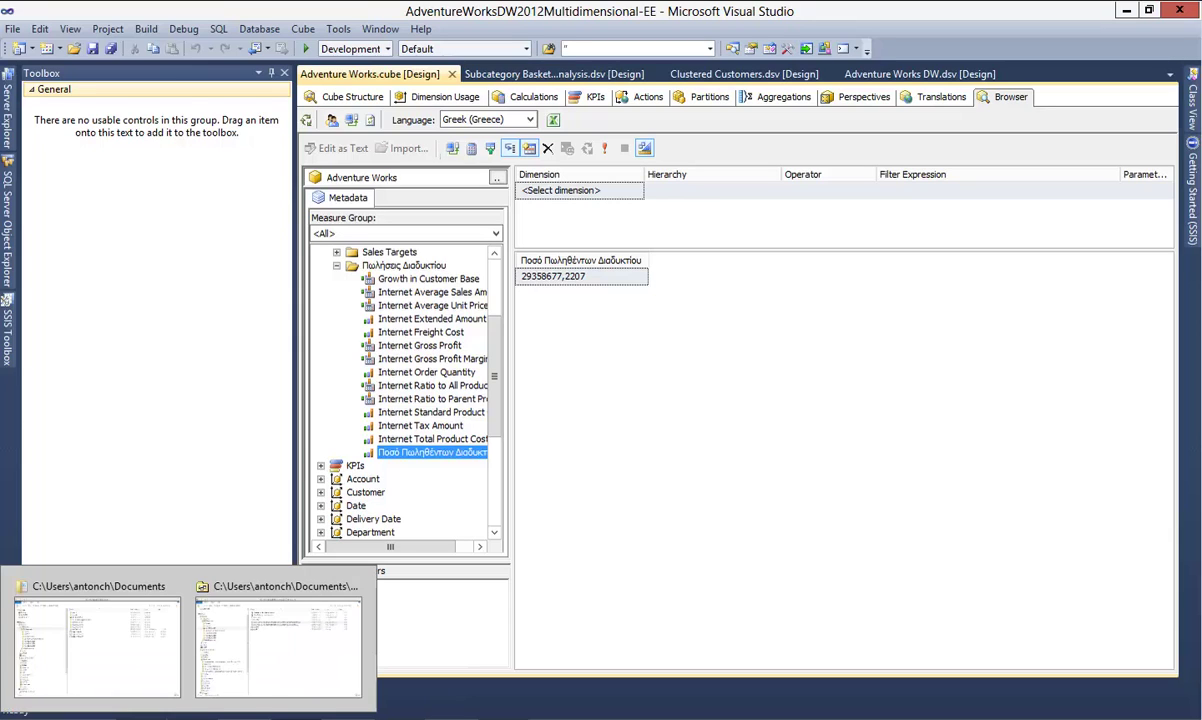
left_click(283, 676)
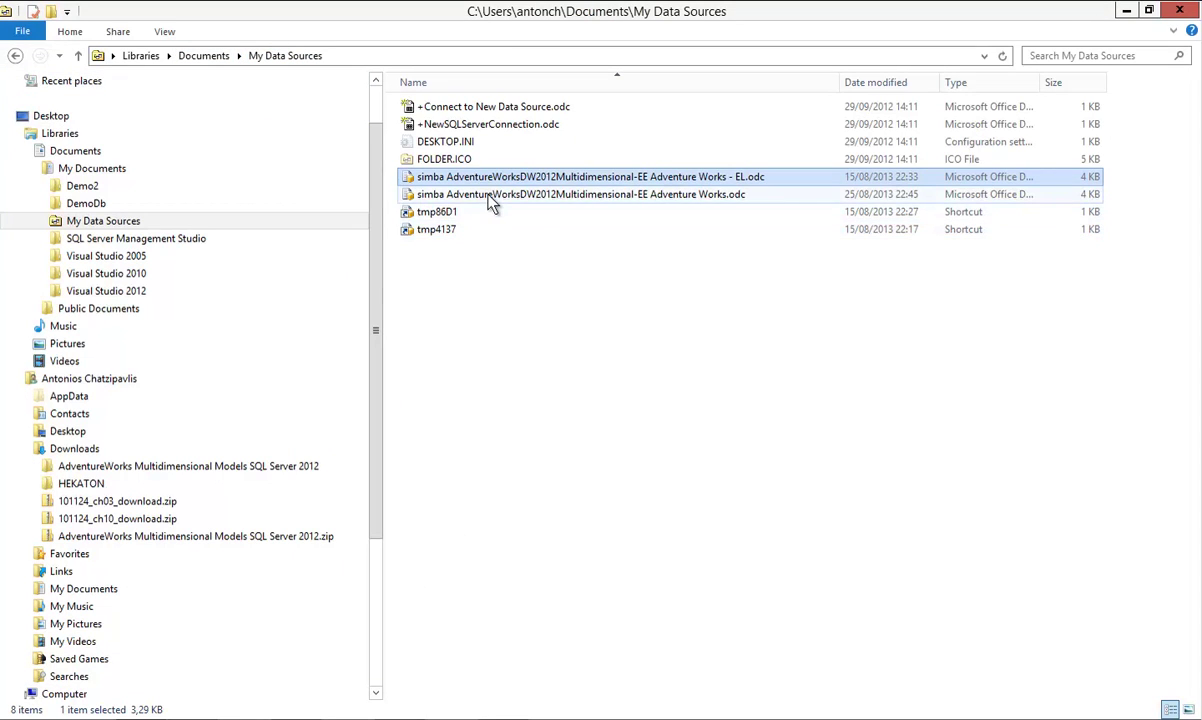
- Show the context menu for the Adventure Works - EL.odc connection file
mouse_move(490, 202)
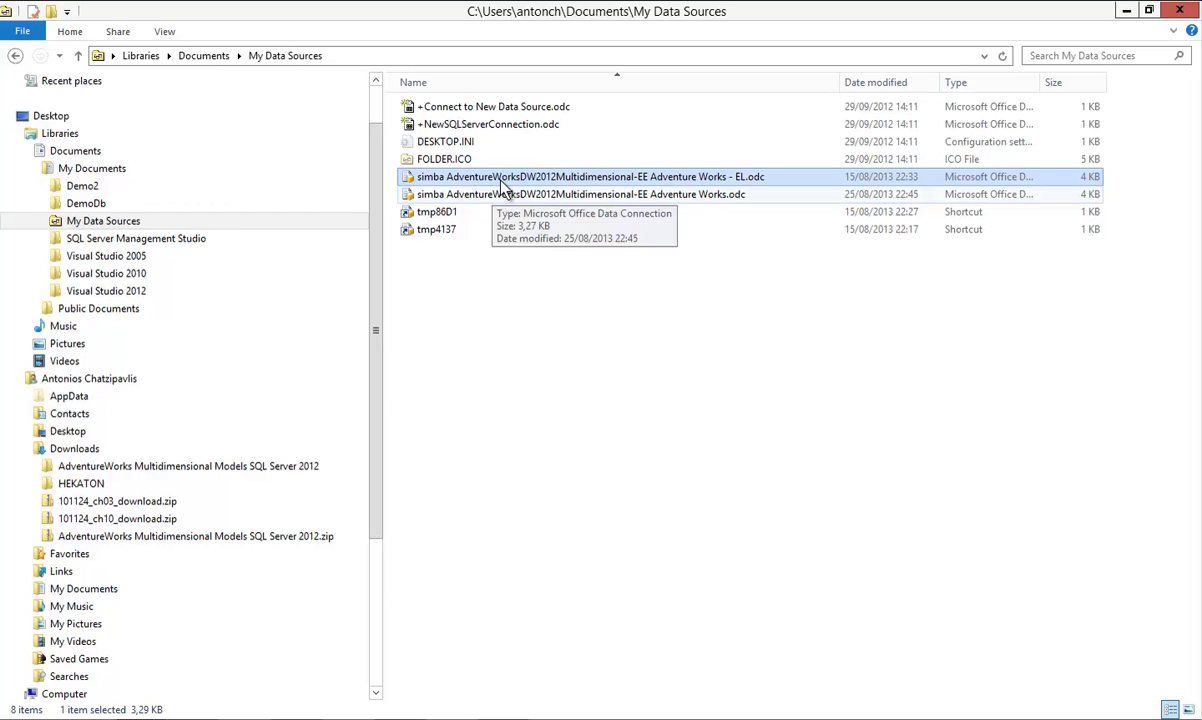
right_click(502, 181)
left_click(478, 180)
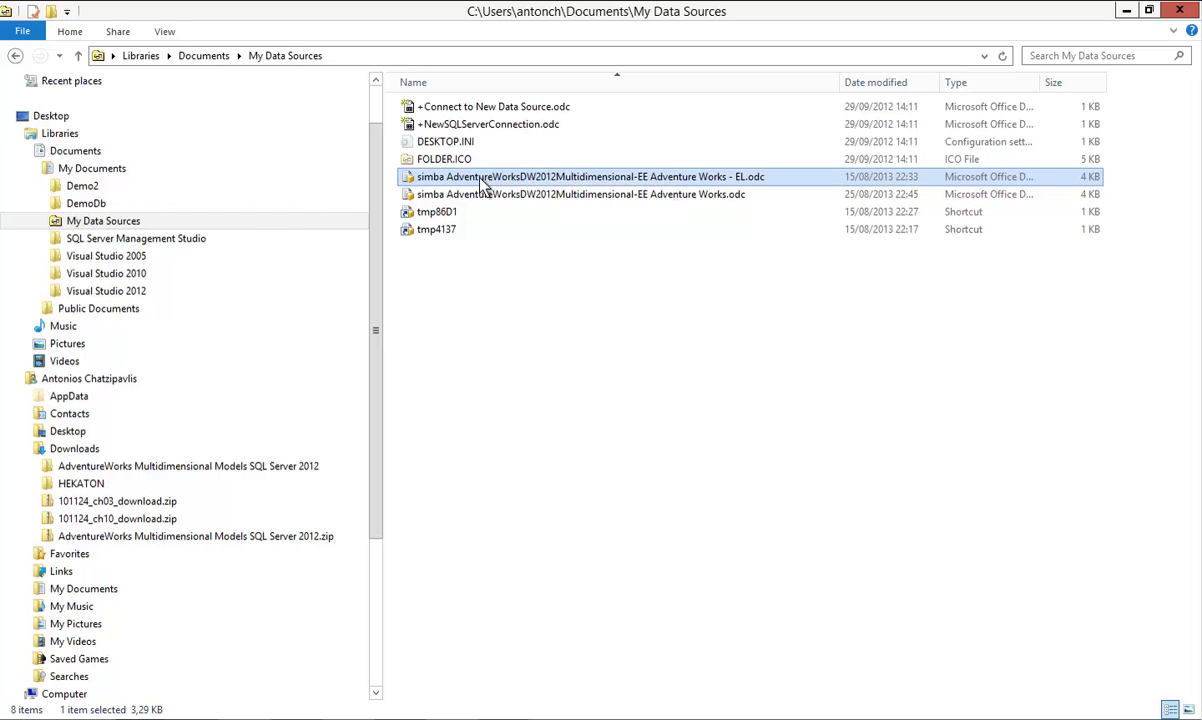
right_click(479, 180)
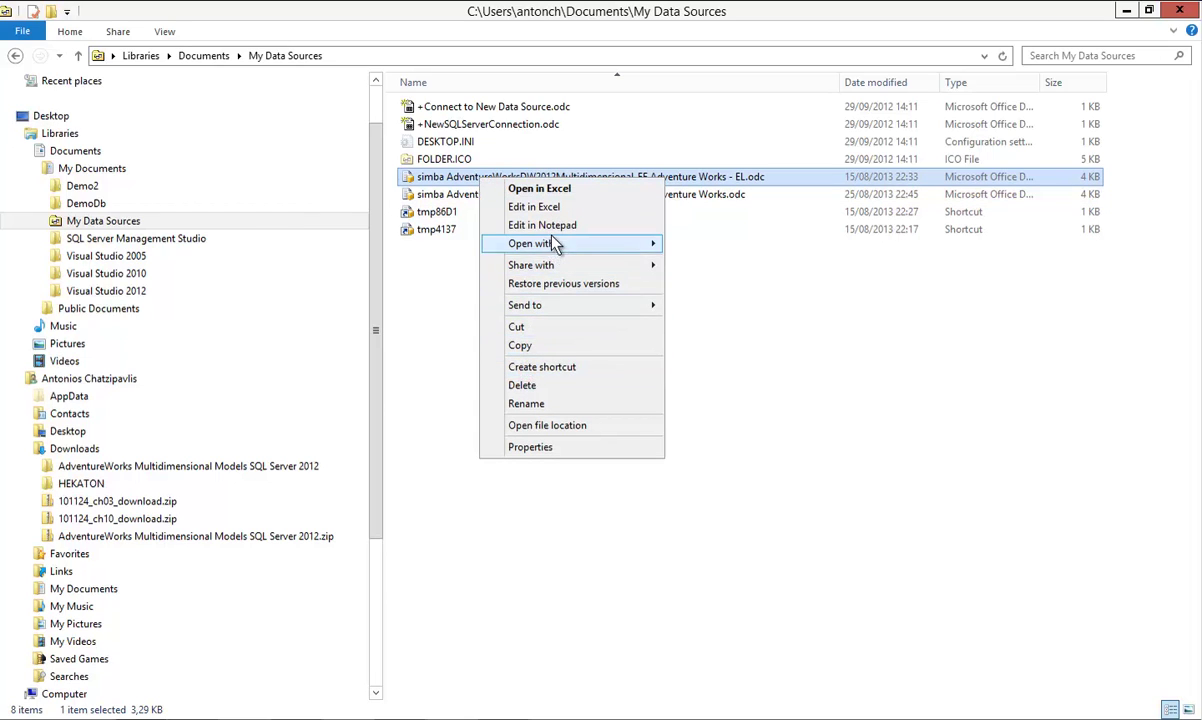
- Edit the EL .odc in Notepad and highlight its Locale Identifier=1032 setting
left_click(535, 225)
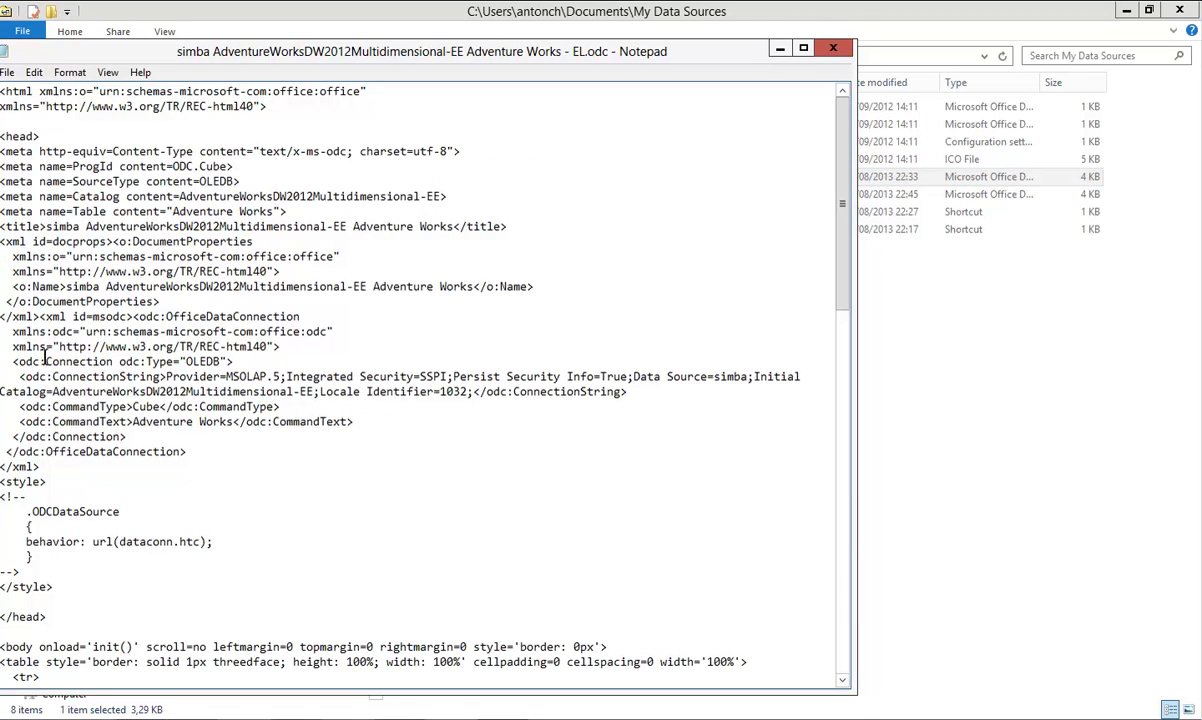
left_click_drag(66, 377, 213, 377)
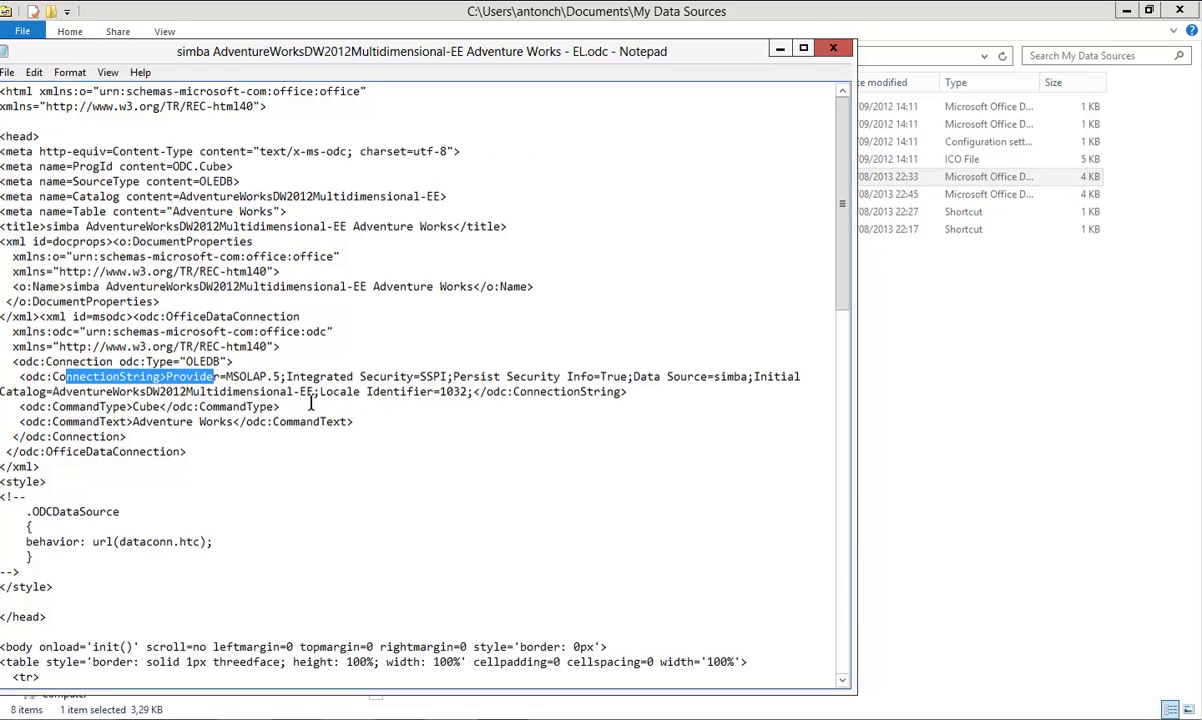
left_click(291, 406)
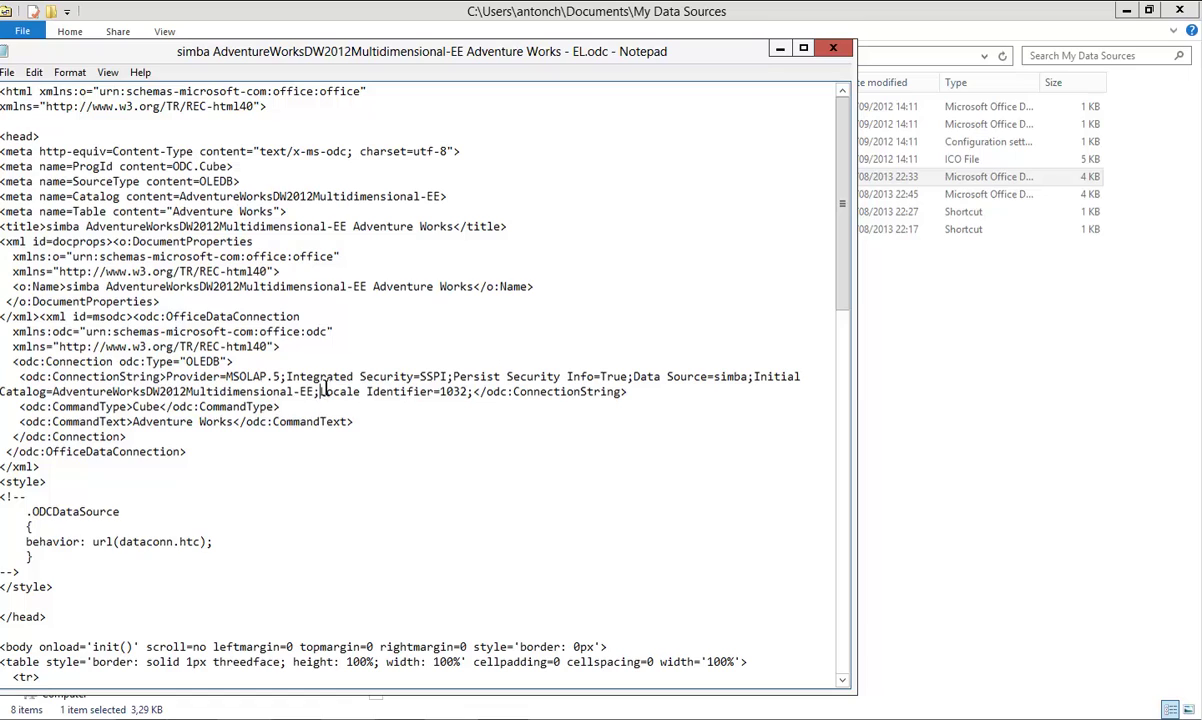
left_click_drag(320, 391, 432, 396)
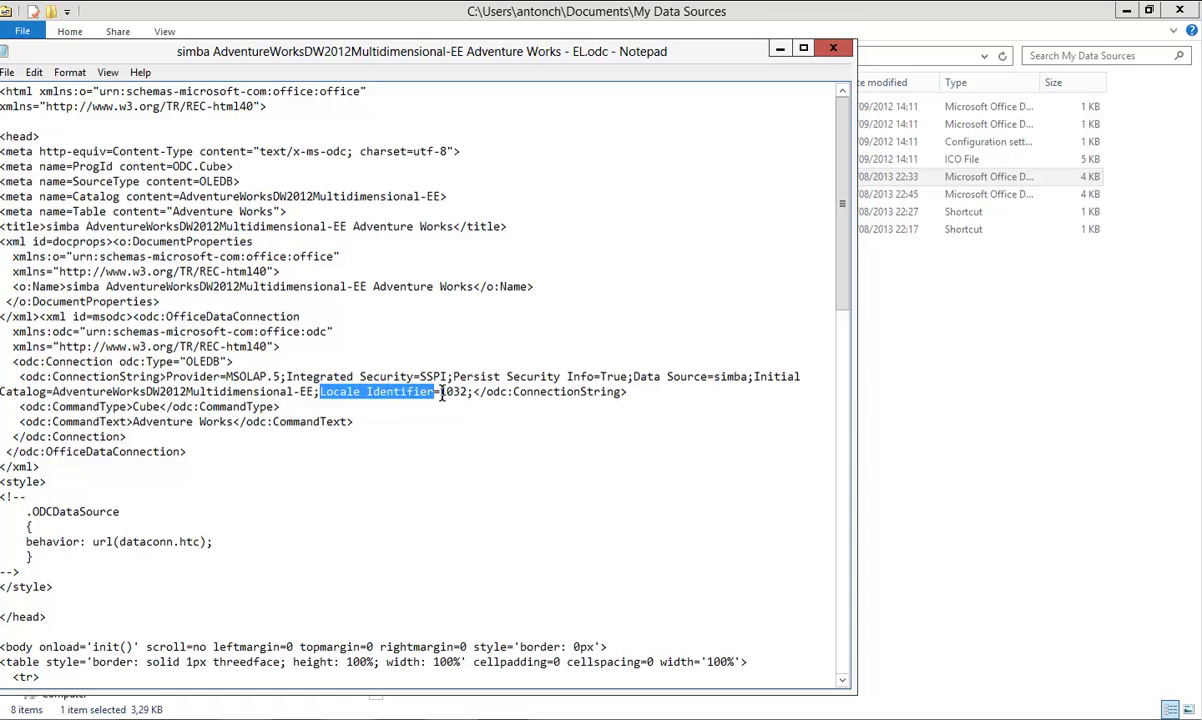
double_click(452, 392)
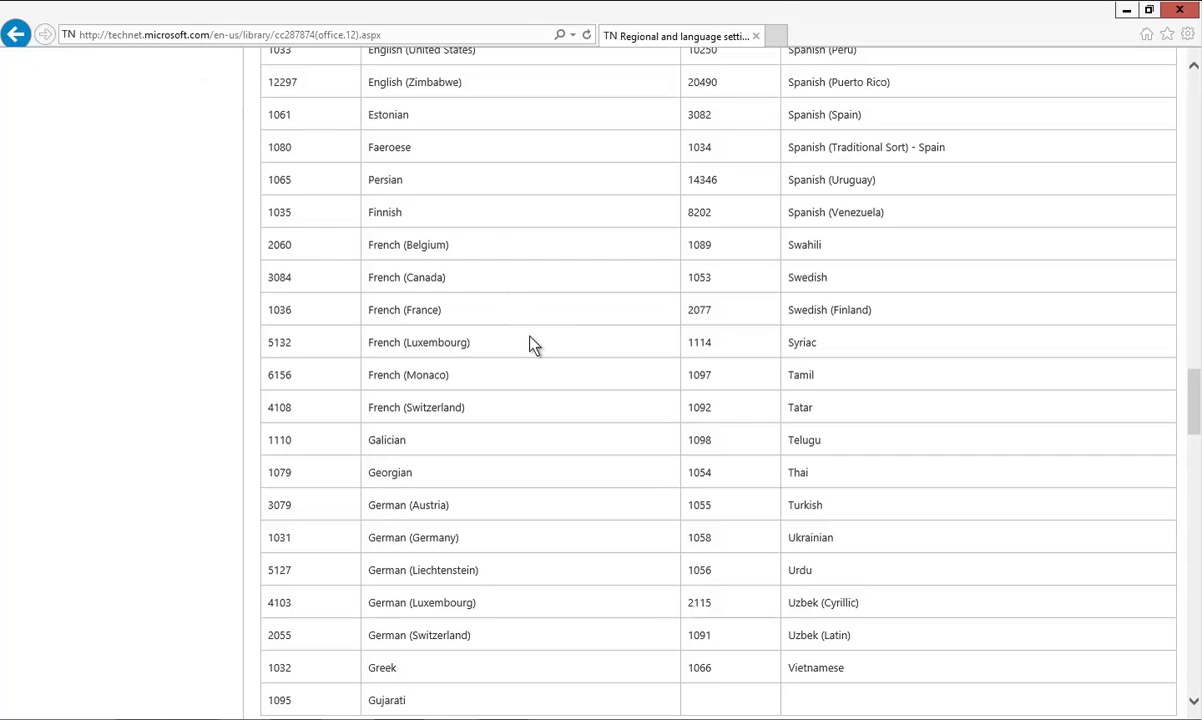
- Find 1032 = Greek in the TechNet Locale IDs table, then return to the .odc in Notepad
scroll(537, 355, "up", 2)
scroll(537, 357, "up", 2)
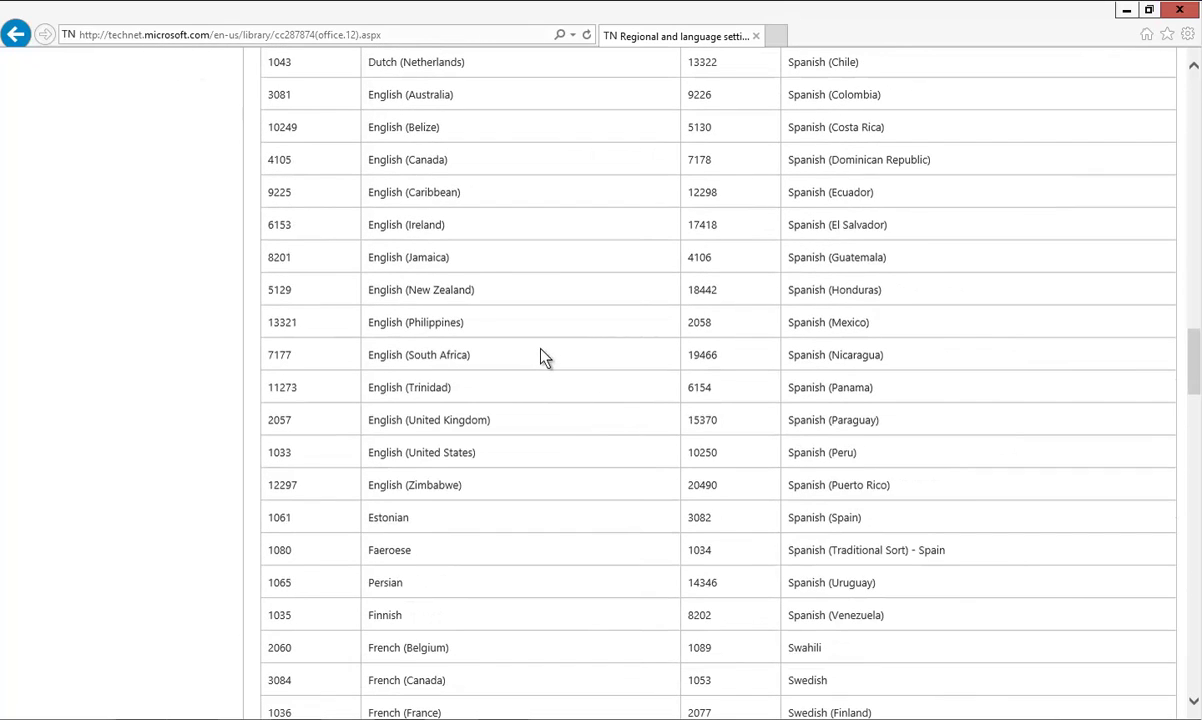
scroll(542, 354, "up", 1)
scroll(542, 354, "up", 7)
scroll(546, 357, "up", 7)
scroll(546, 357, "up", 4)
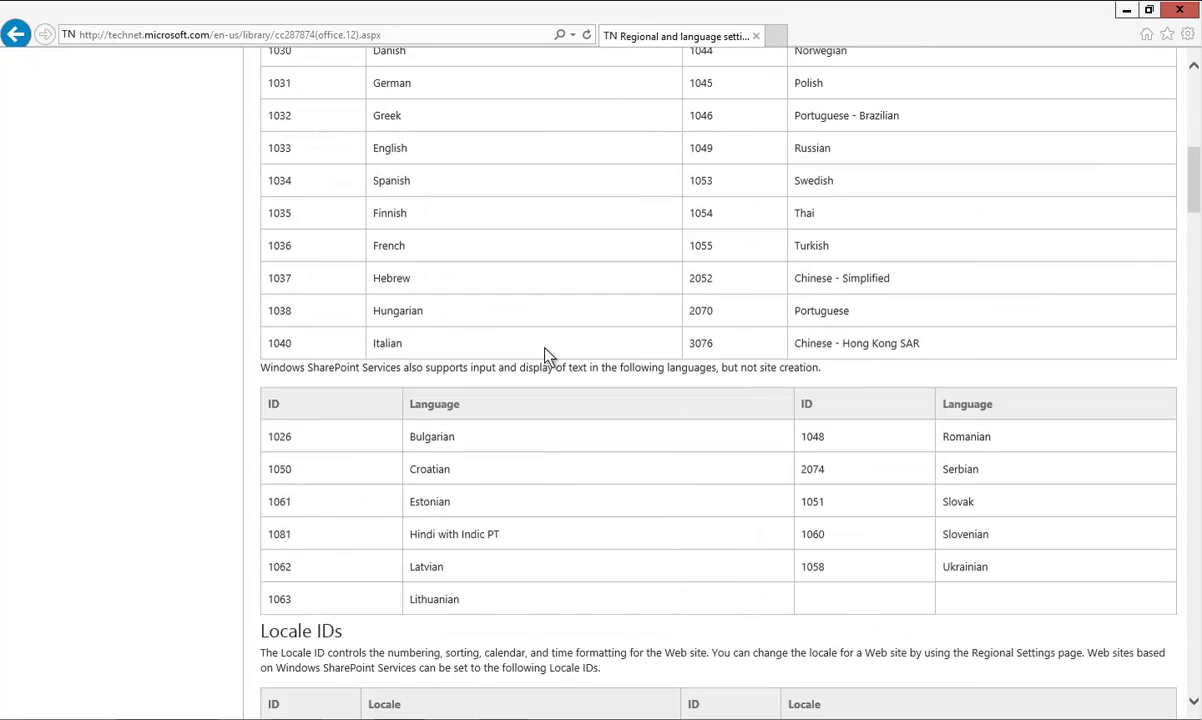
scroll(546, 357, "down", 4)
scroll(546, 357, "down", 5)
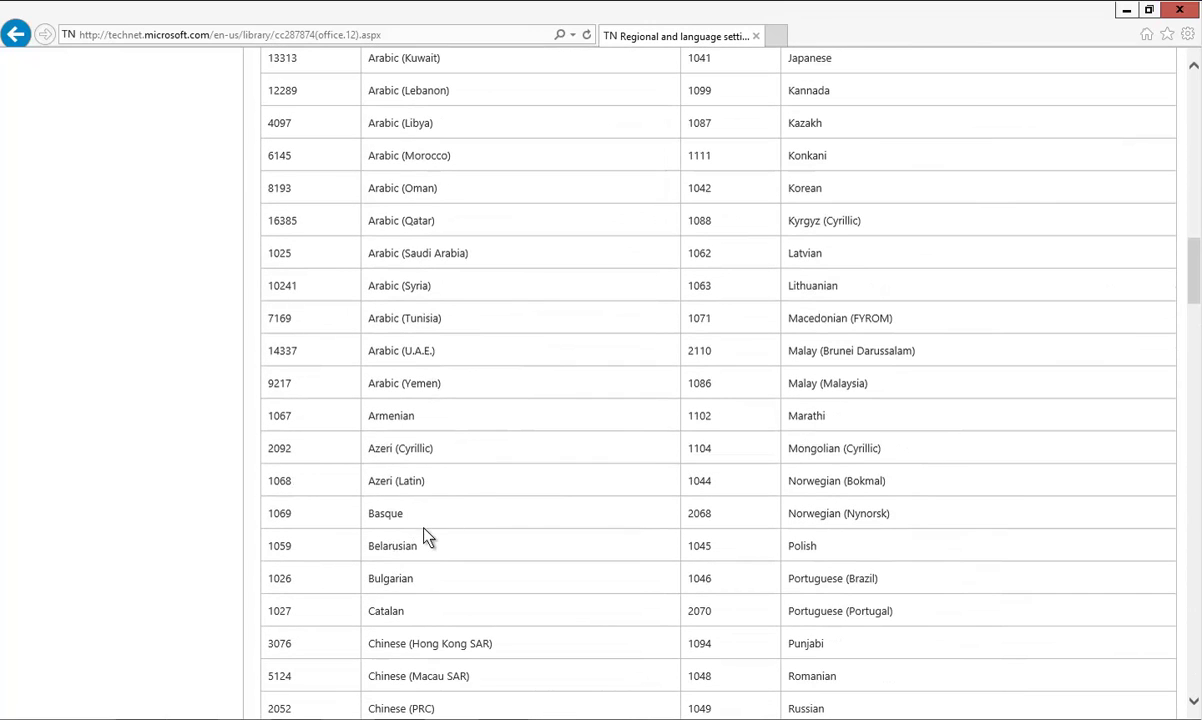
scroll(402, 520, "down", 1)
scroll(402, 520, "down", 1)
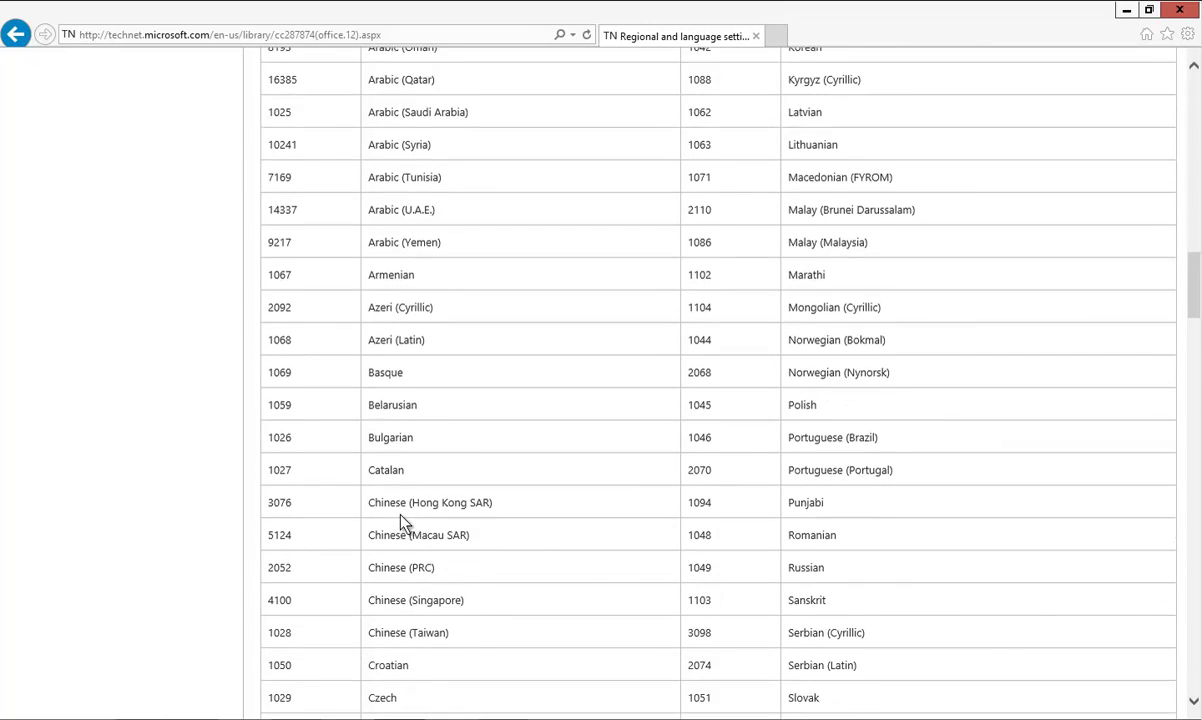
scroll(402, 520, "down", 2)
scroll(401, 522, "down", 1)
scroll(401, 522, "down", 2)
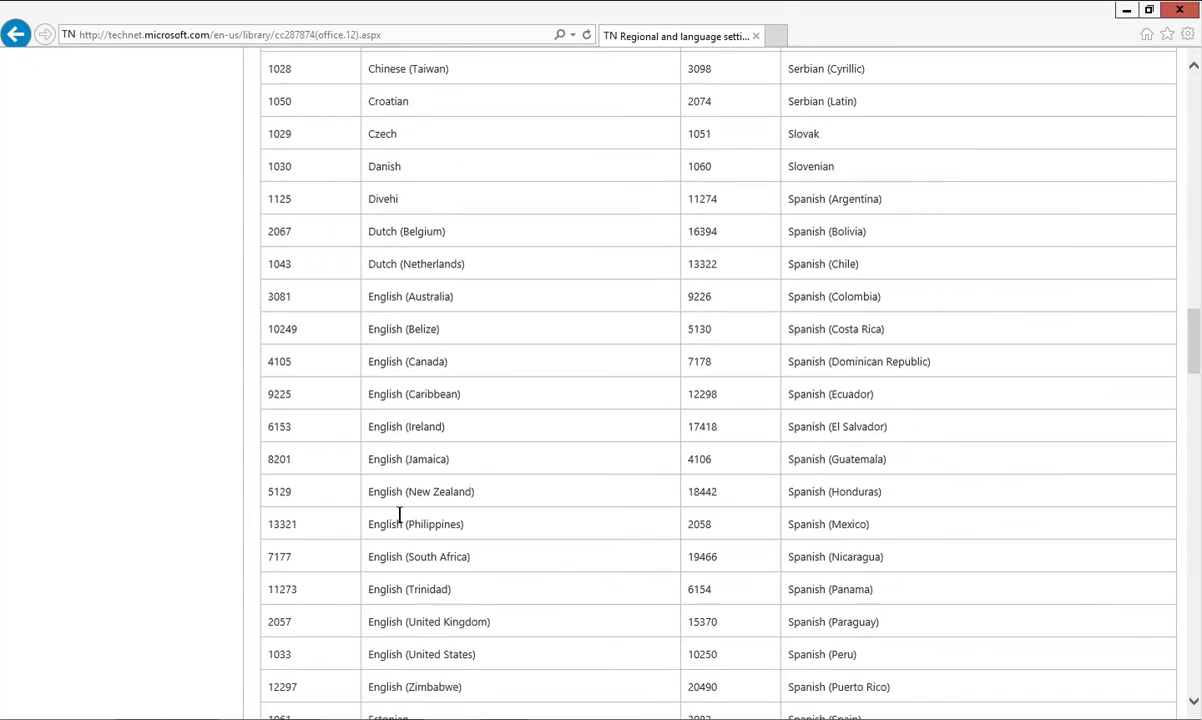
scroll(401, 522, "down", 1)
scroll(401, 522, "down", 1)
scroll(399, 515, "down", 2)
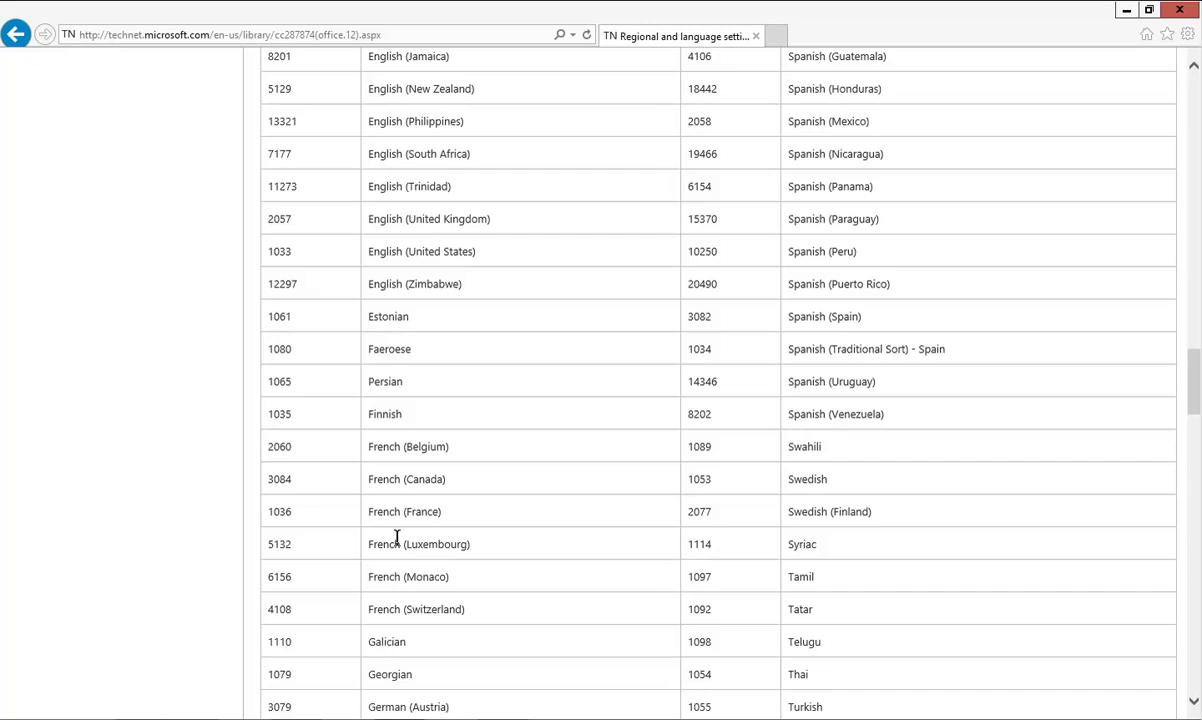
scroll(397, 538, "down", 2)
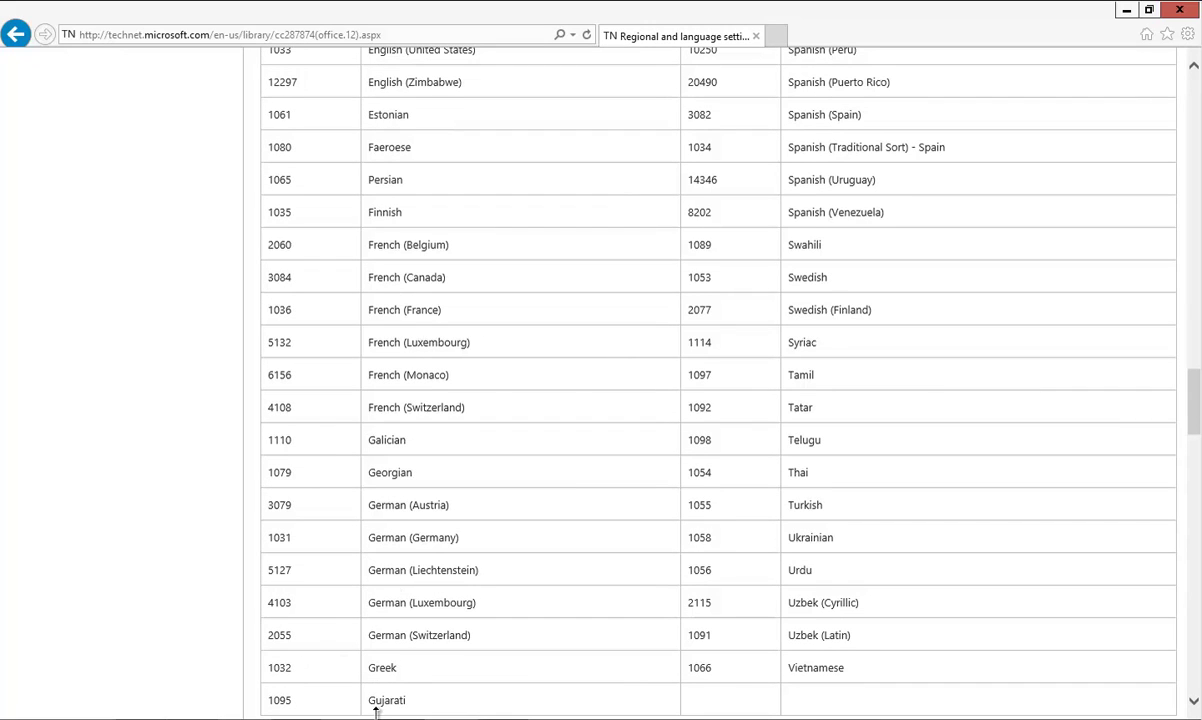
left_click(550, 692)
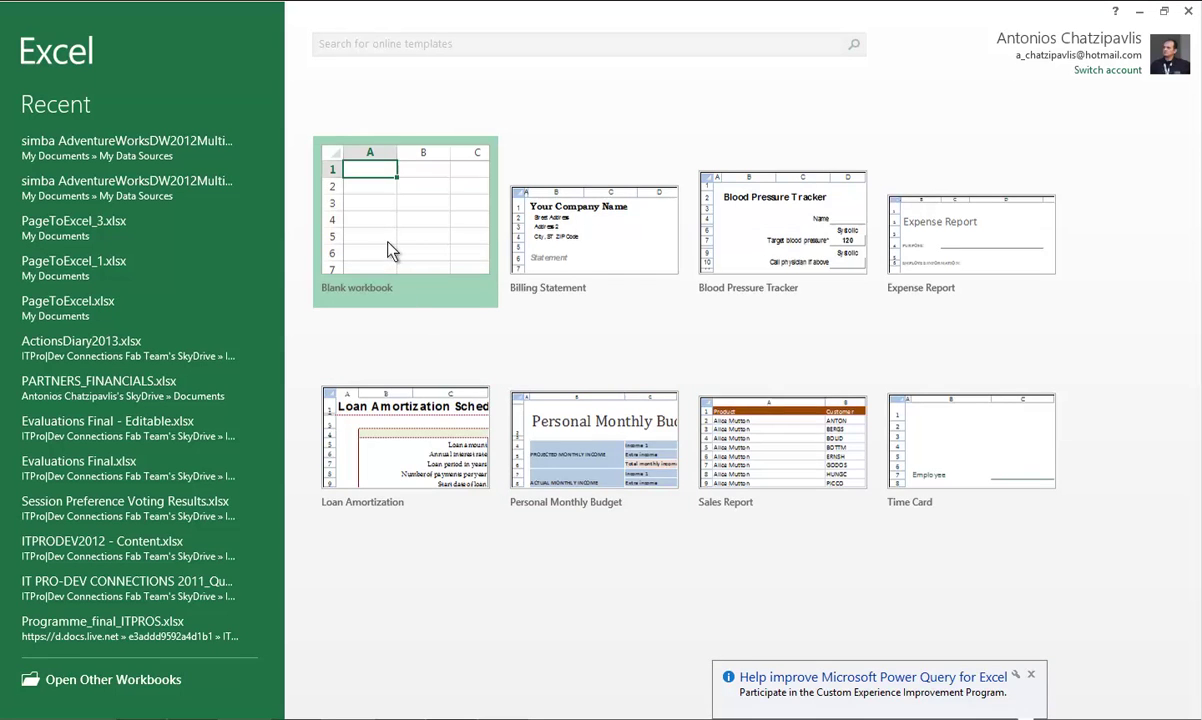
- In a blank workbook, import the EL simba Adventure Works connection as a PivotTable at $A$1
left_click(363, 226)
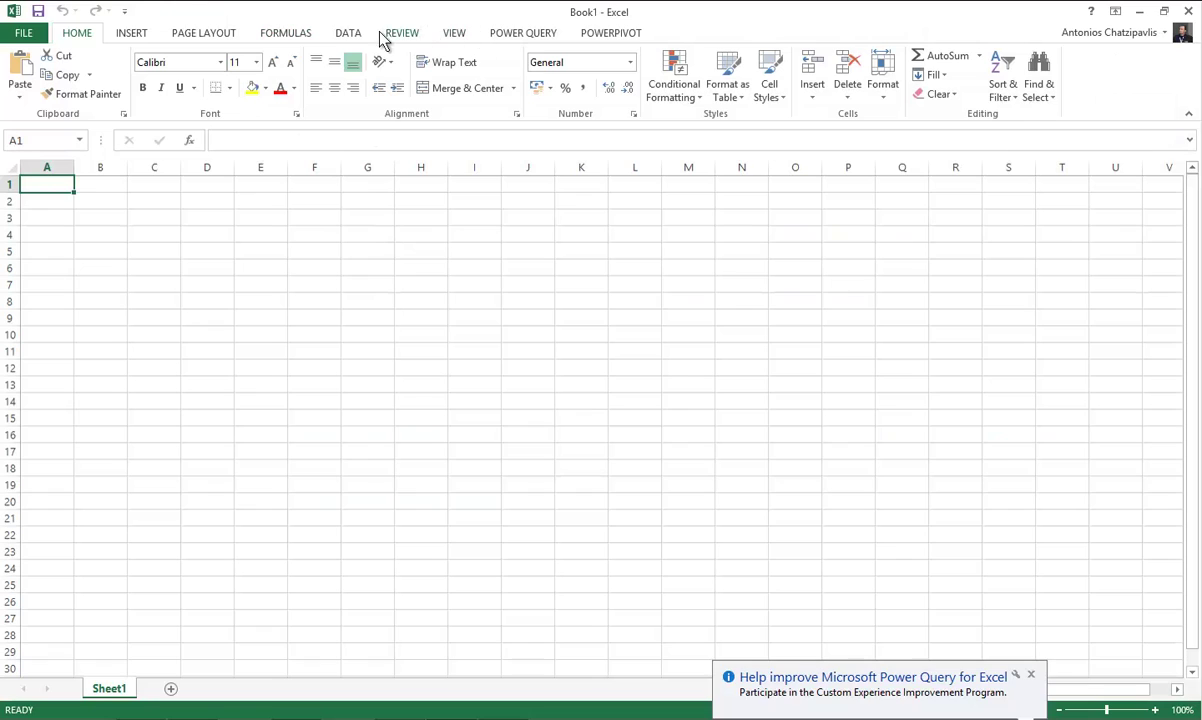
left_click(350, 36)
left_click(214, 98)
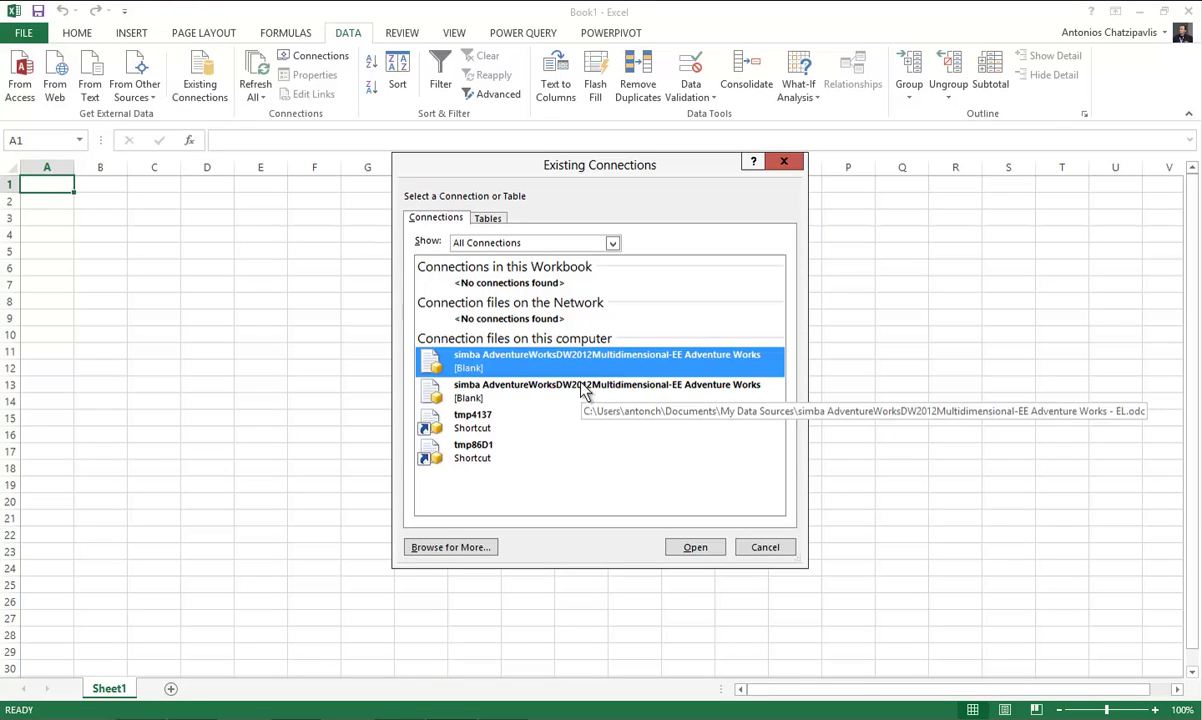
left_click(585, 390)
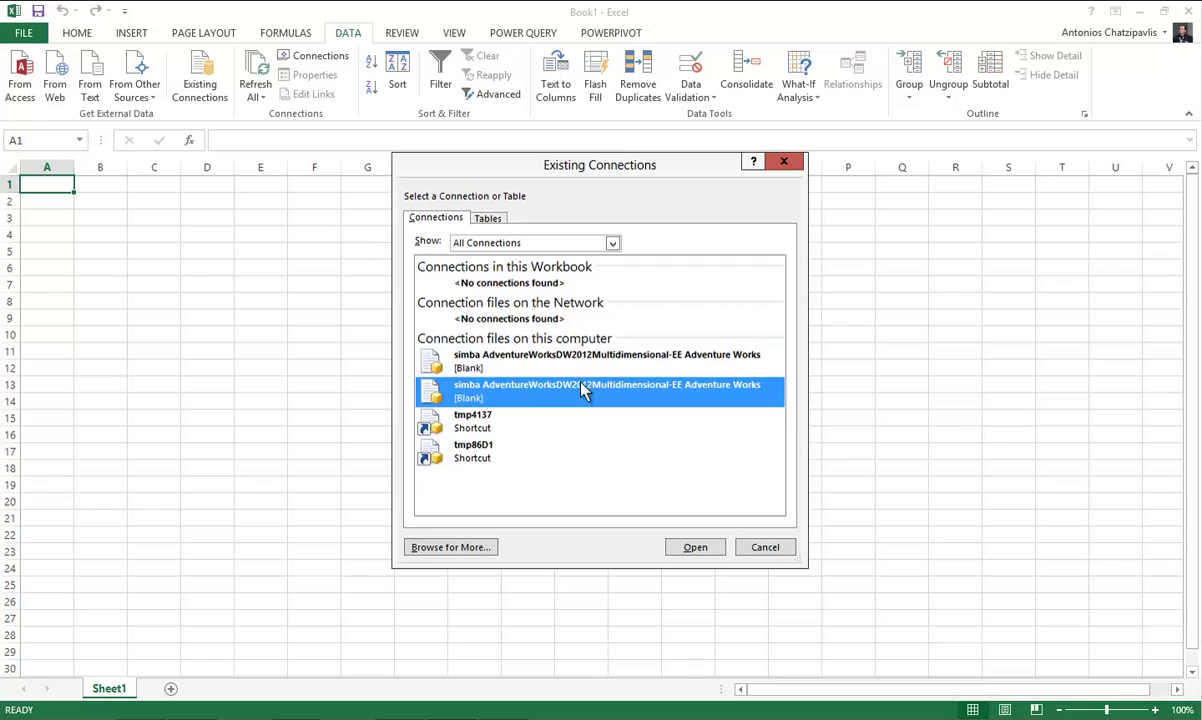
left_click(700, 552)
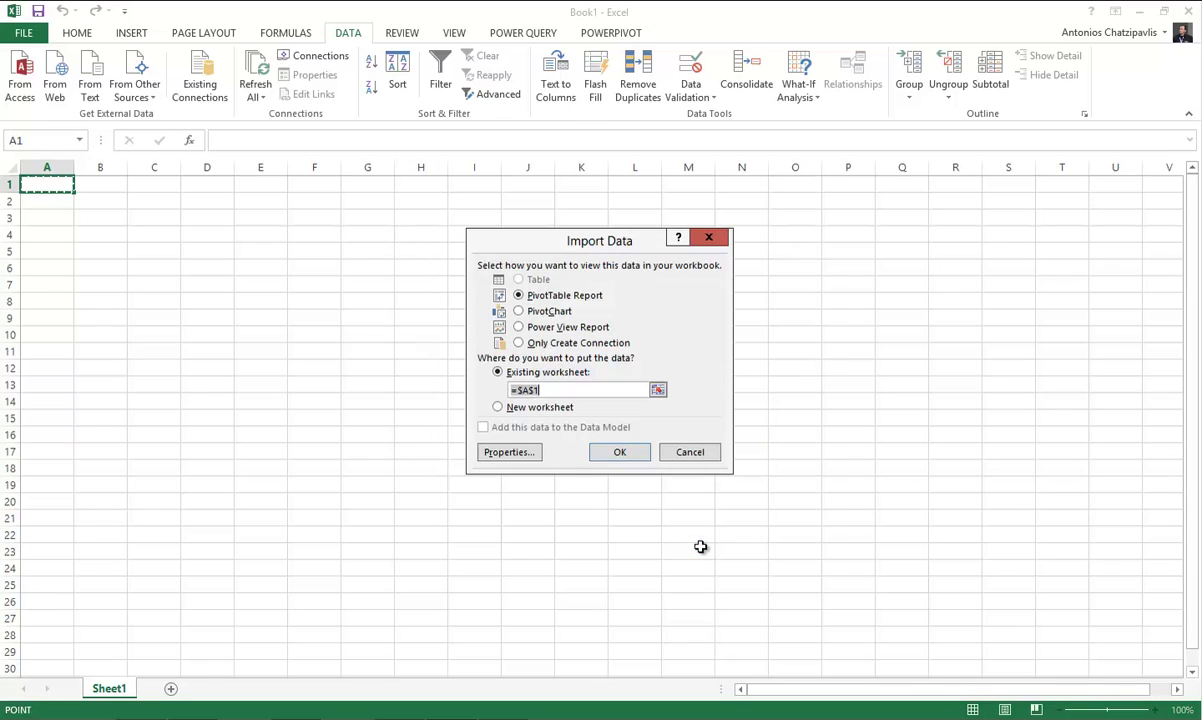
left_click(617, 453)
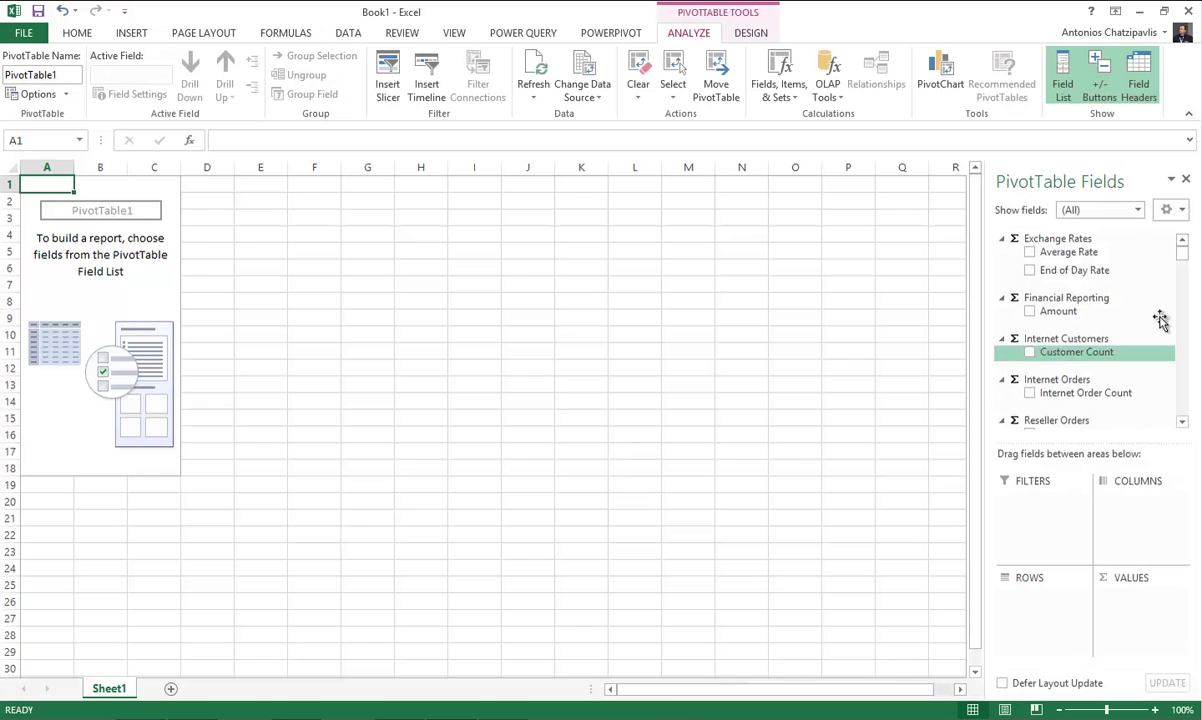
- Add Ποσό Πωληθέντων Διαδικτύου to VALUES and check its $29.358.677,22 total in A2
left_click_drag(1183, 254, 1190, 314)
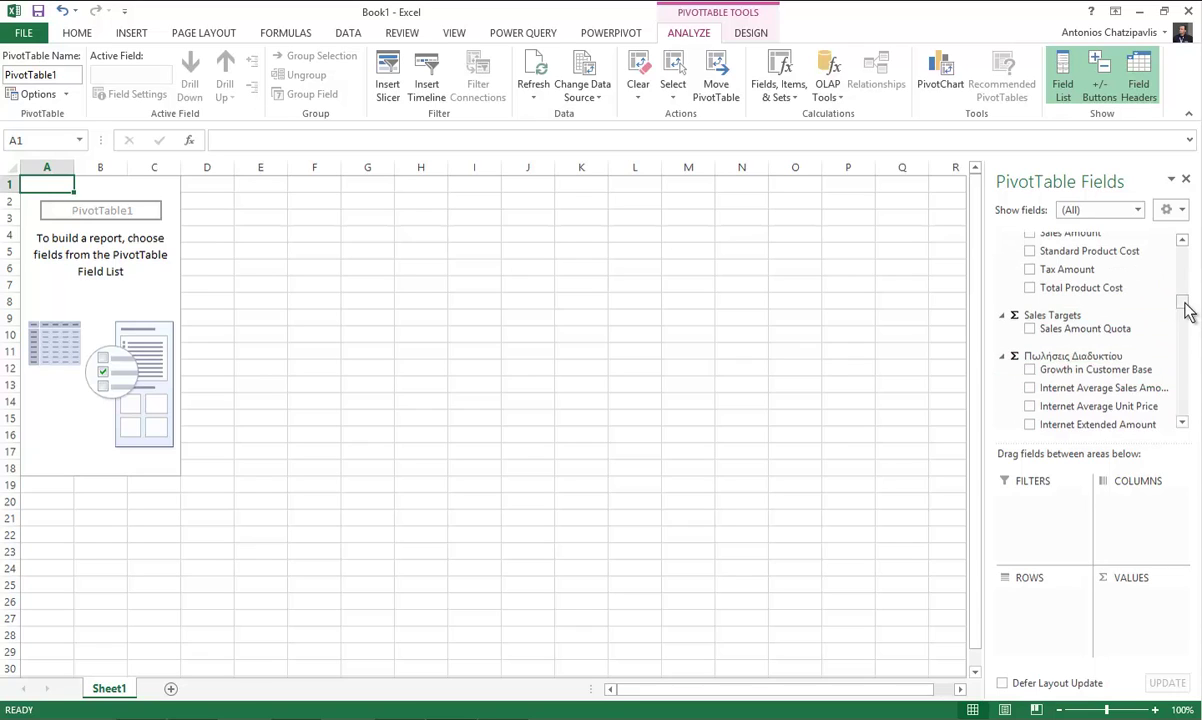
left_click_drag(1187, 311, 1187, 318)
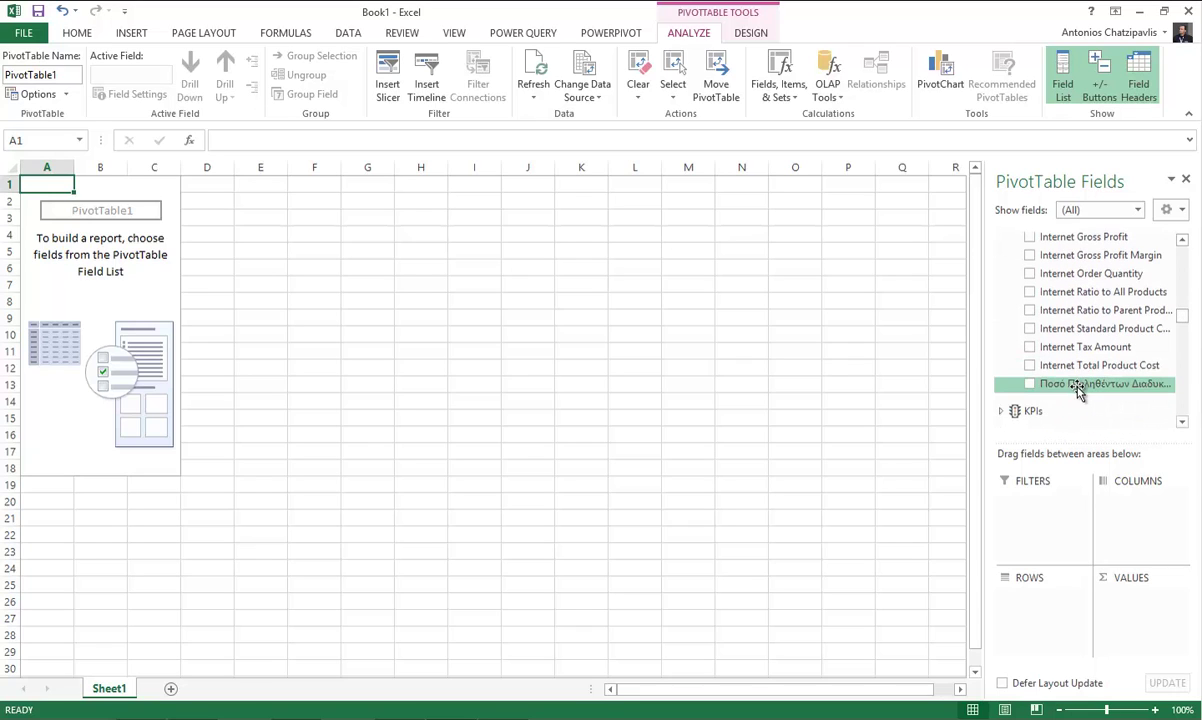
left_click(1032, 387)
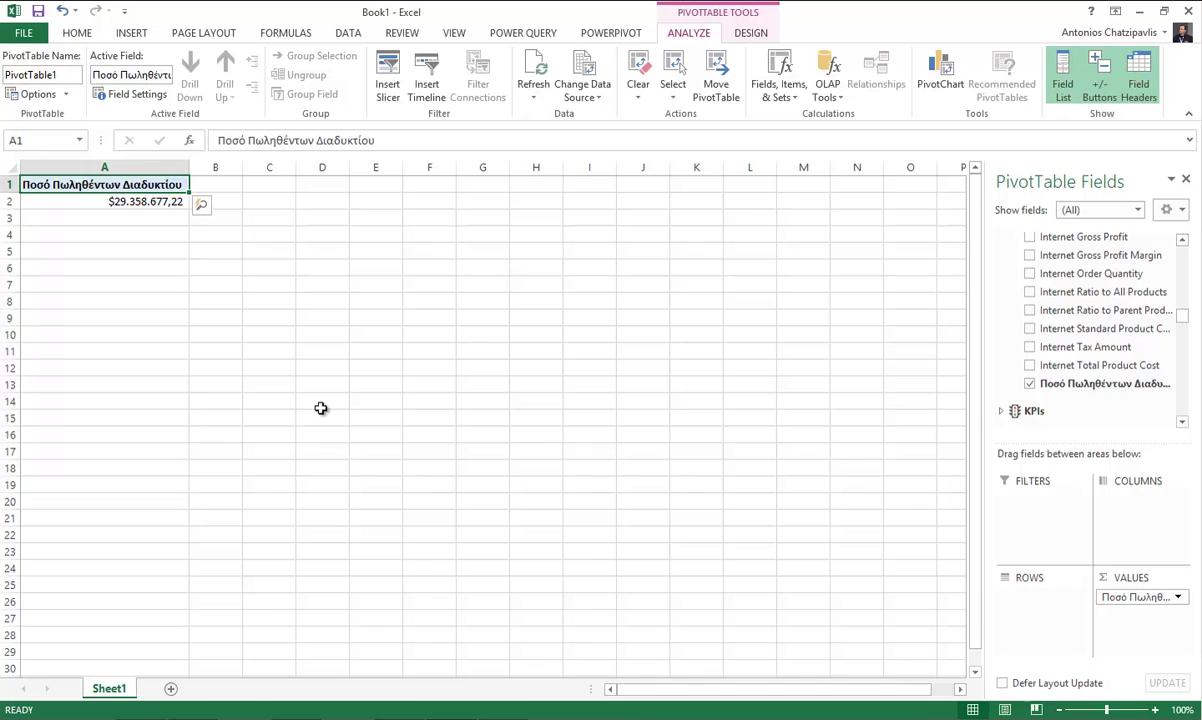
left_click(152, 202)
mouse_move(152, 202)
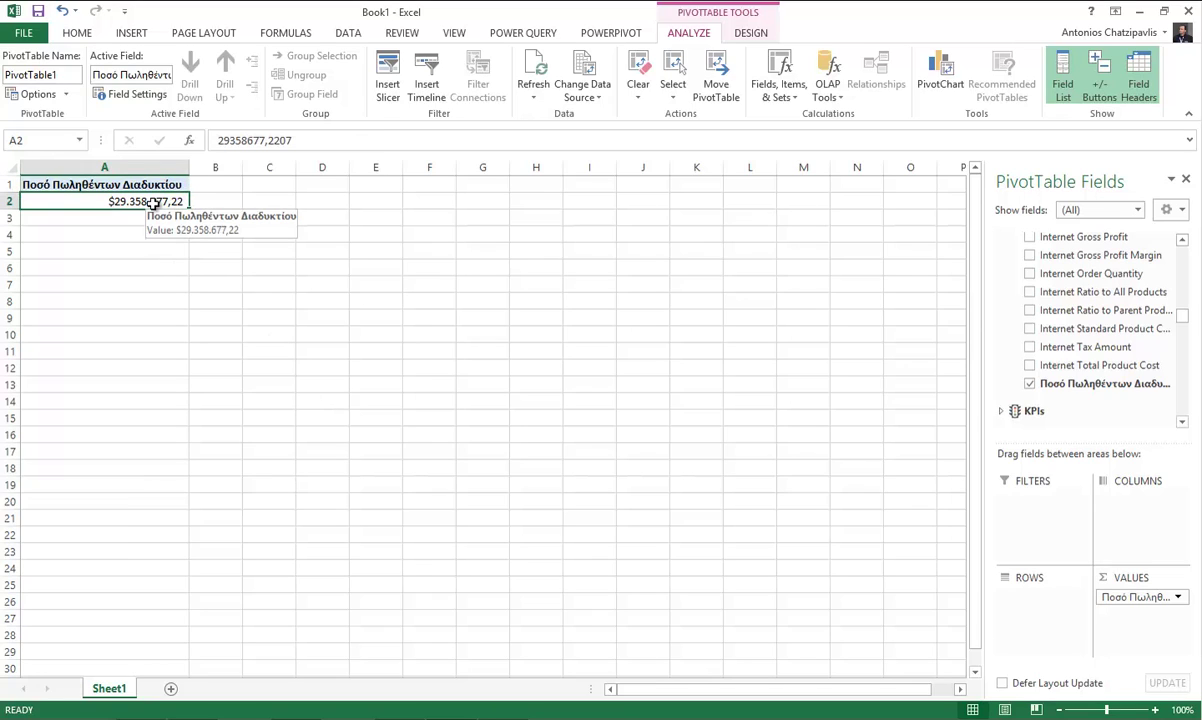